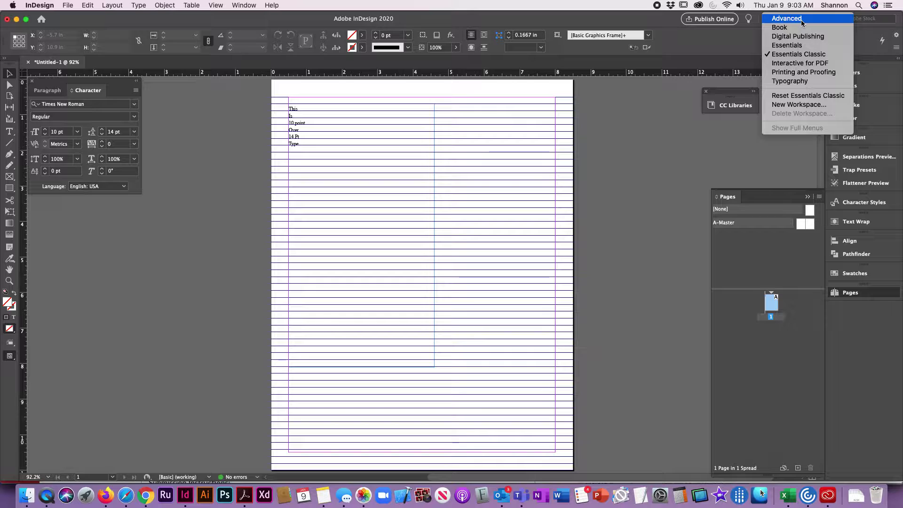
Use the Essentials Classic workspace and show the Character Styles list.
click(795, 55)
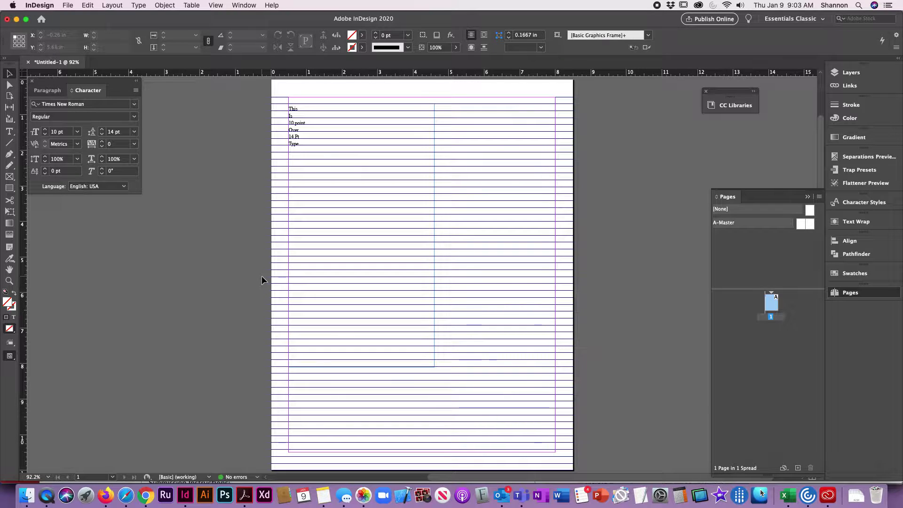
click(238, 5)
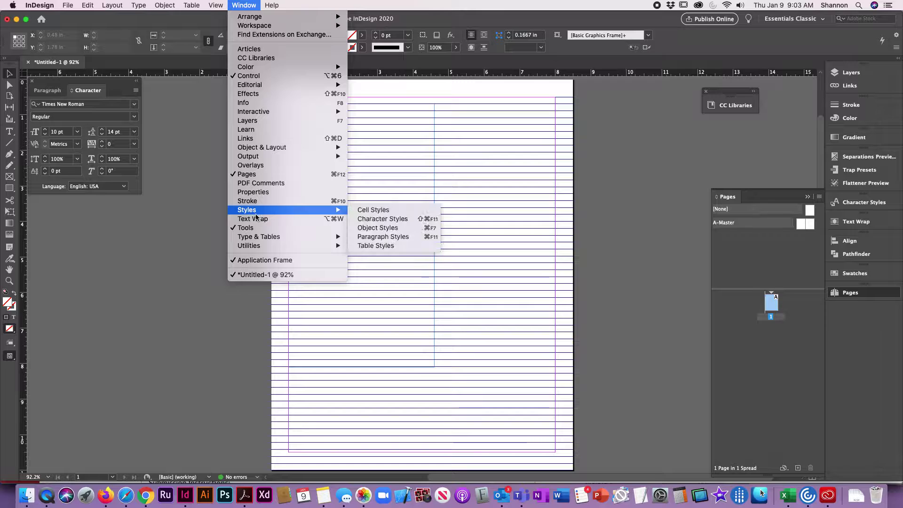
mouse_move(327, 212)
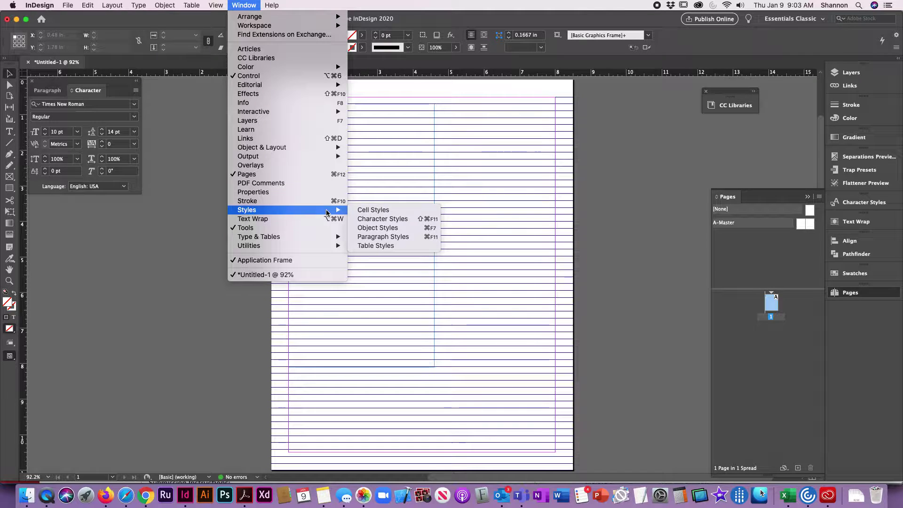
click(376, 219)
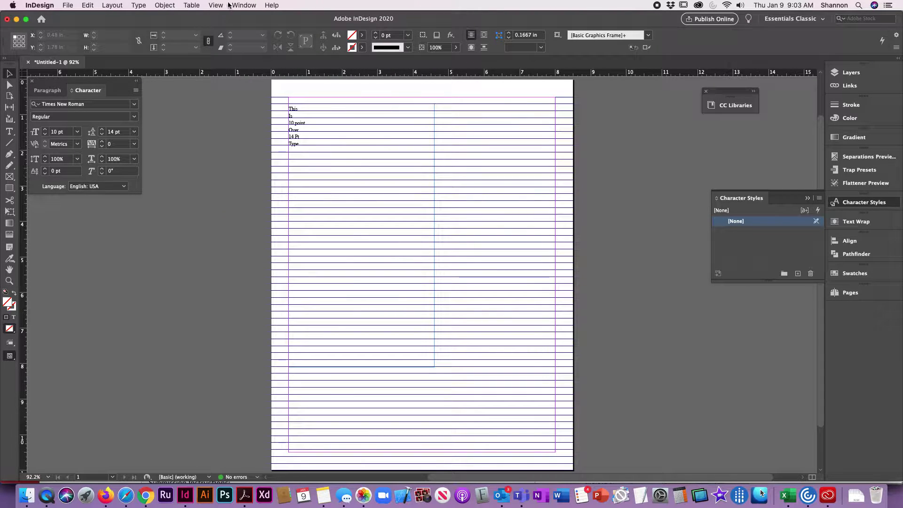
Show the Paragraph Styles list and arrange it with Character Styles stacked beneath the floating Character settings.
click(243, 5)
mouse_move(246, 214)
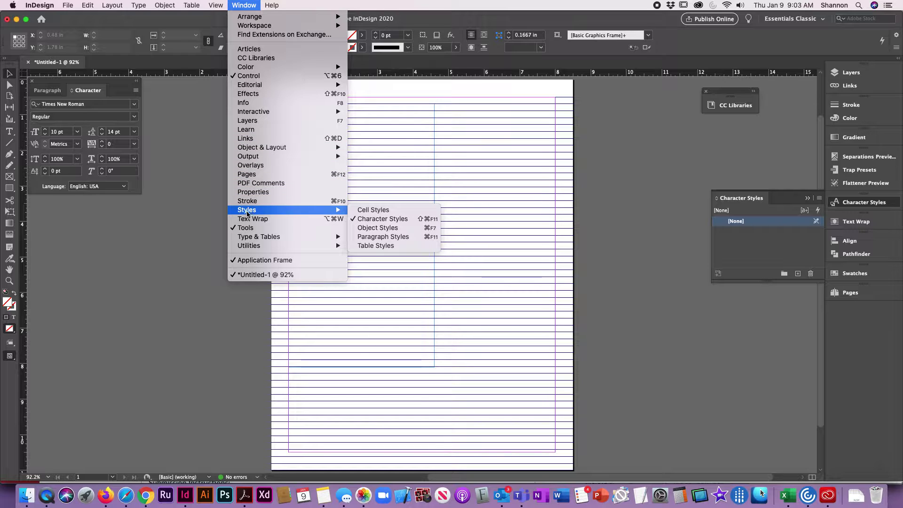
click(383, 236)
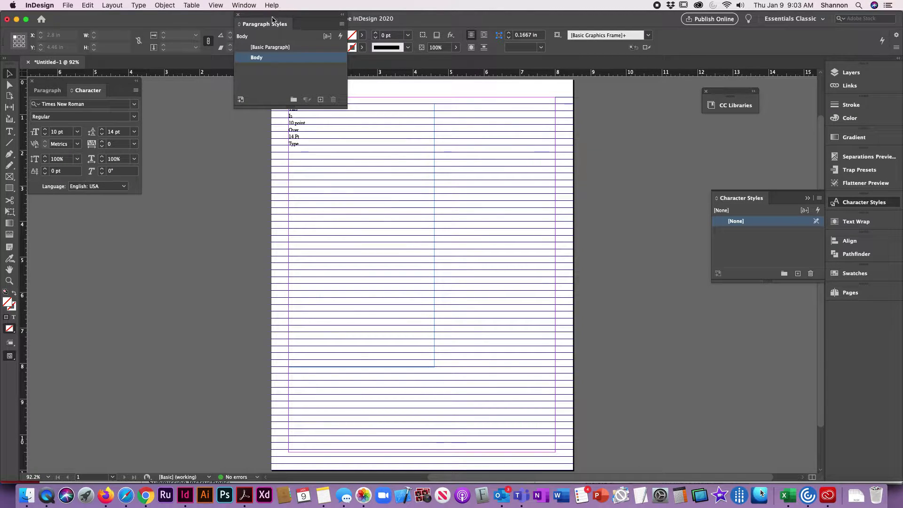
drag(273, 18, 109, 217)
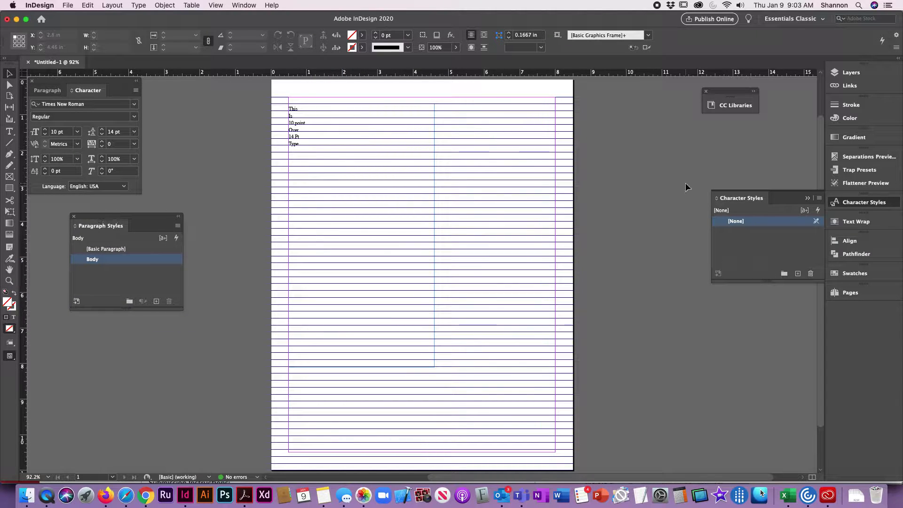
drag(741, 198, 126, 329)
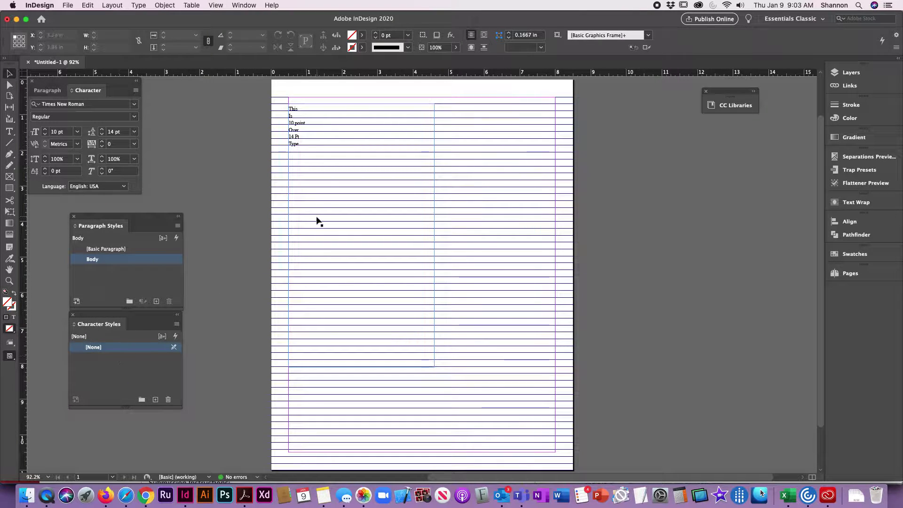
Switch to Chrome and examine the bullet character style requirement in the assessment instructions, highlighting "first word only", and return to InDesign.
click(391, 152)
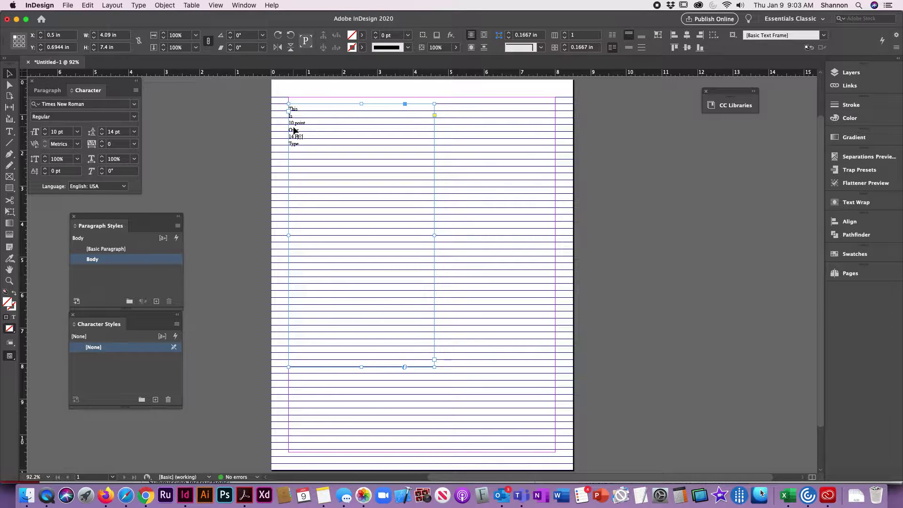
key(super+Tab)
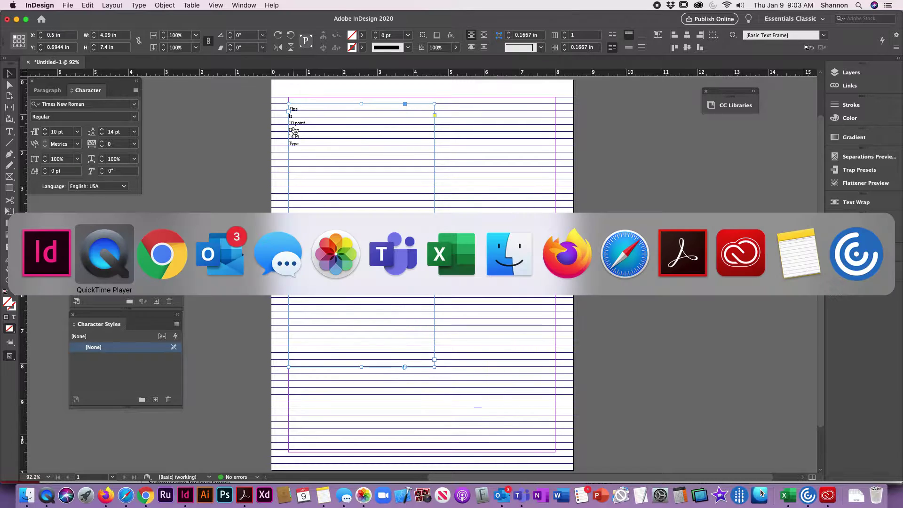
key(super+Tab)
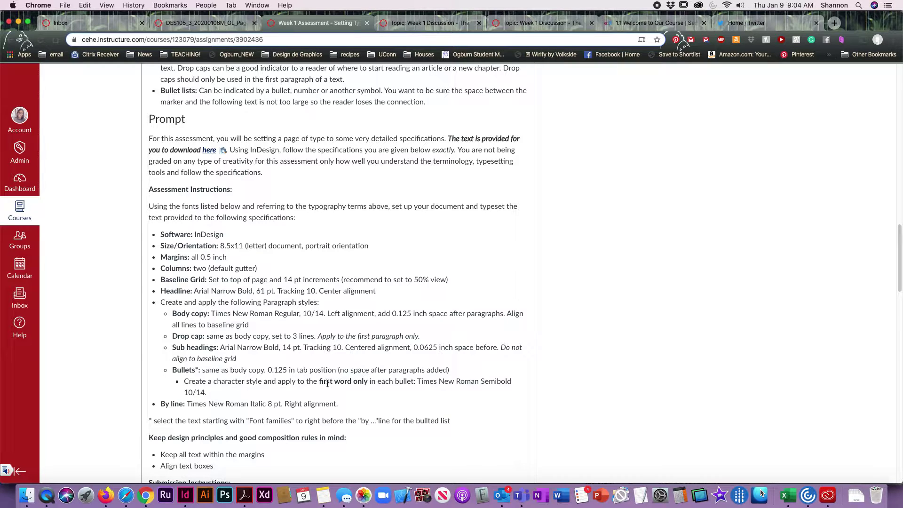
drag(319, 382, 367, 382)
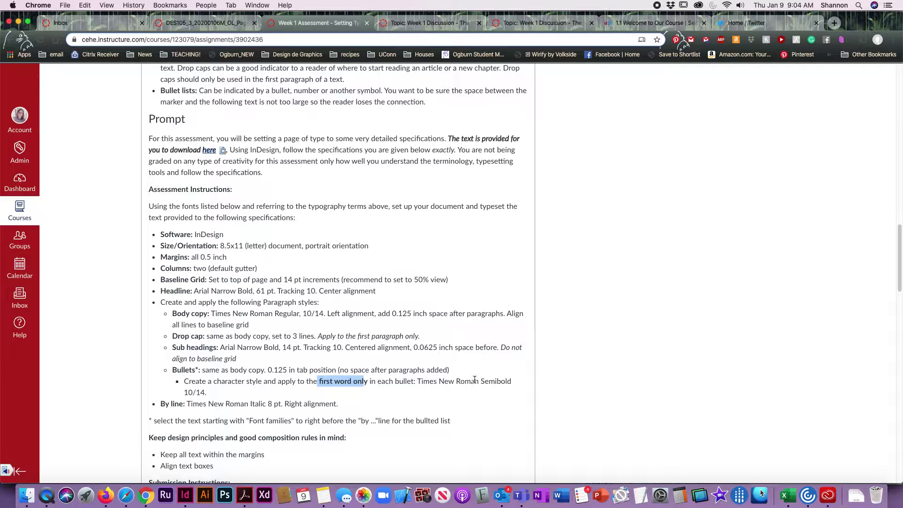
key(super+Tab)
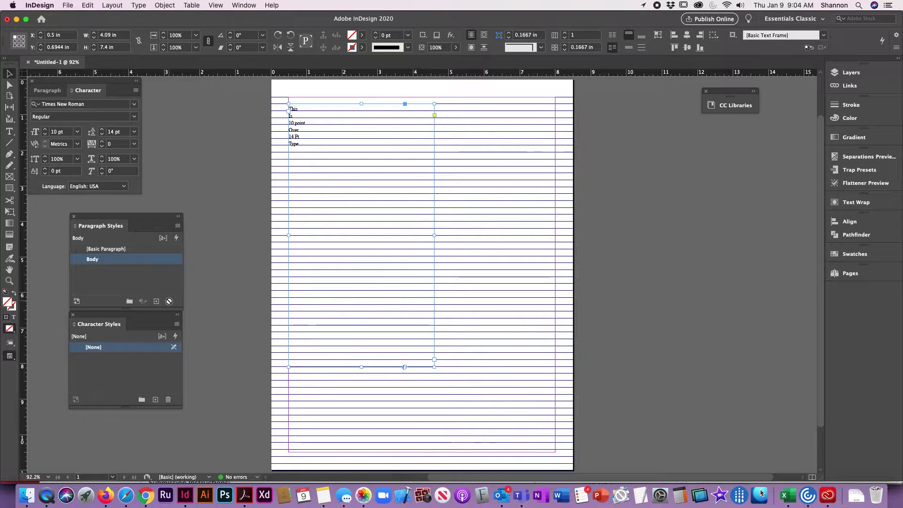
Deselect the text frame and delete the existing Body paragraph style.
click(179, 186)
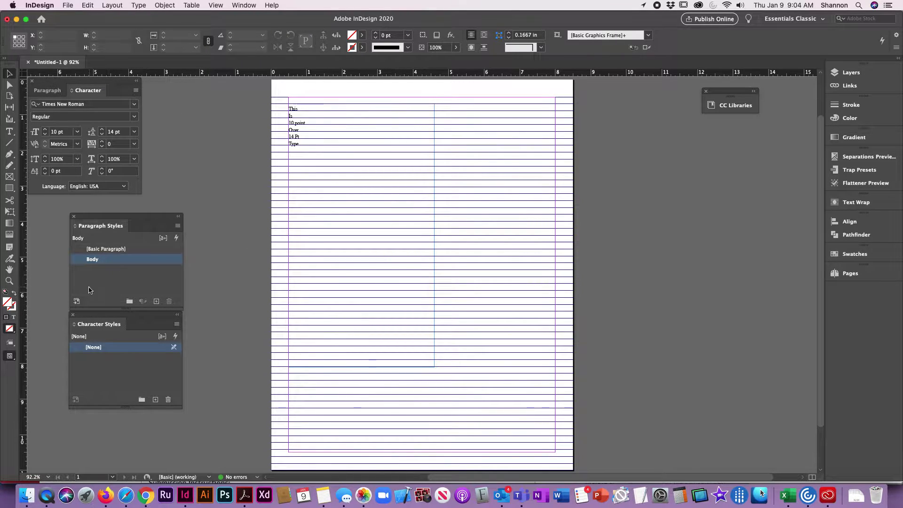
right_click(104, 263)
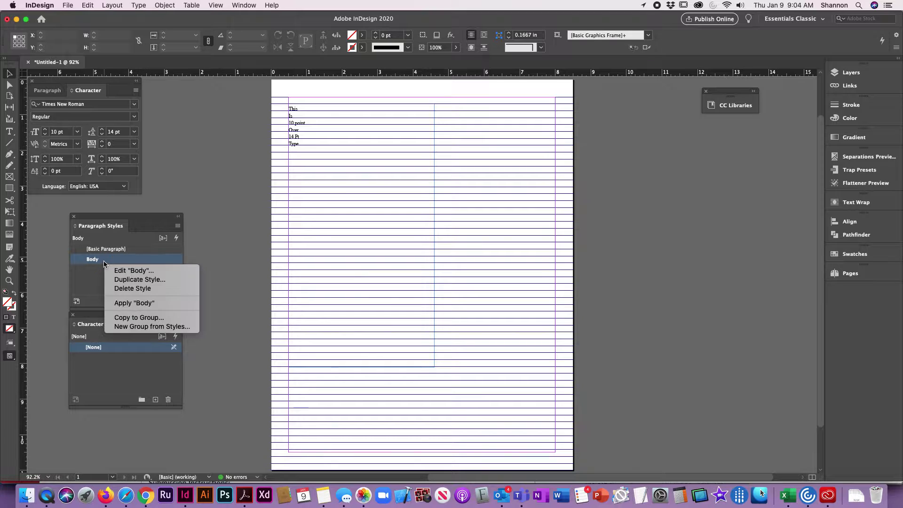
click(123, 288)
click(512, 273)
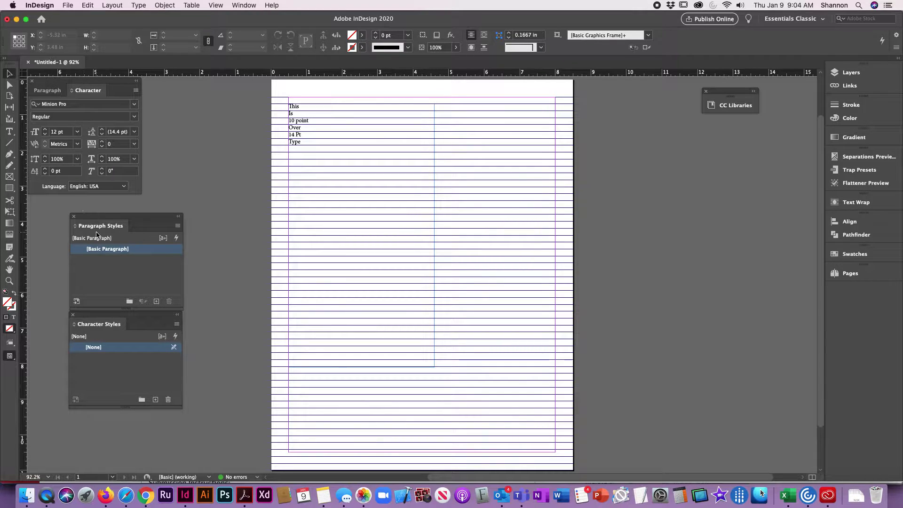
Create a new paragraph style named Body, checking the body copy font in the Chrome assessment instructions.
click(156, 302)
click(87, 260)
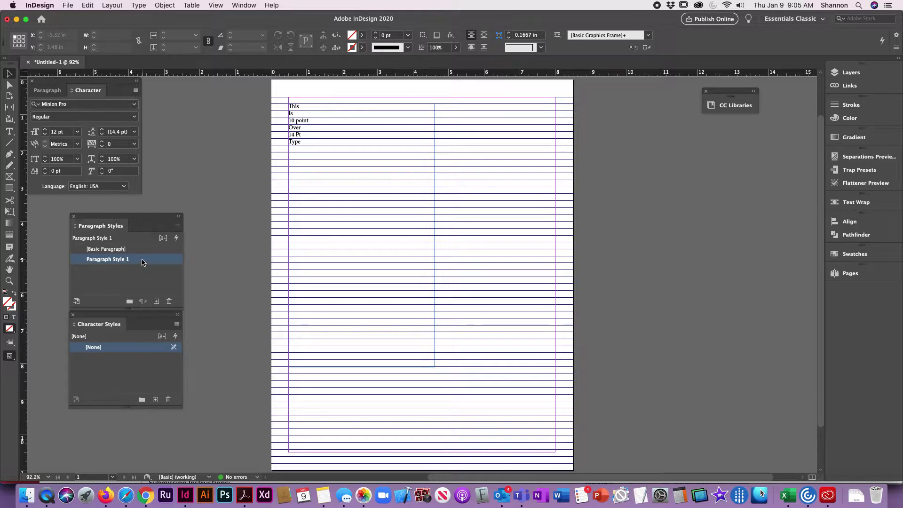
double_click(80, 262)
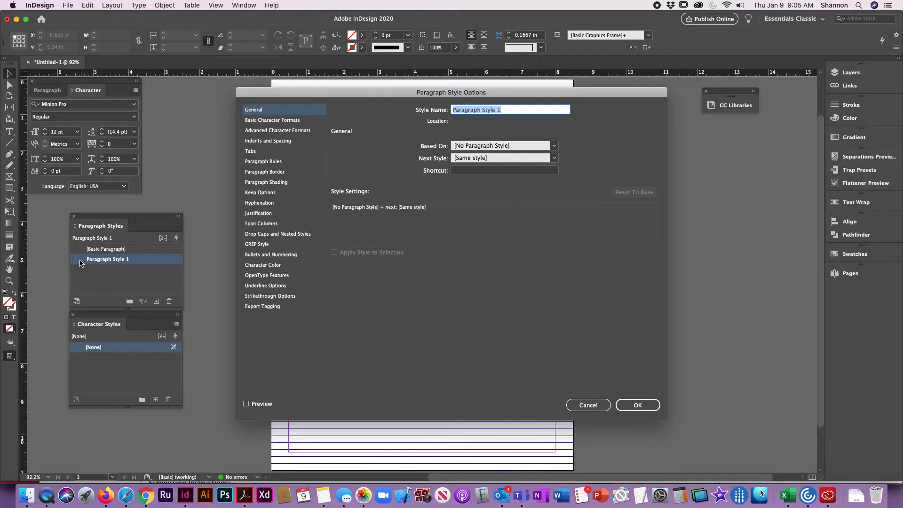
key(super+Tab)
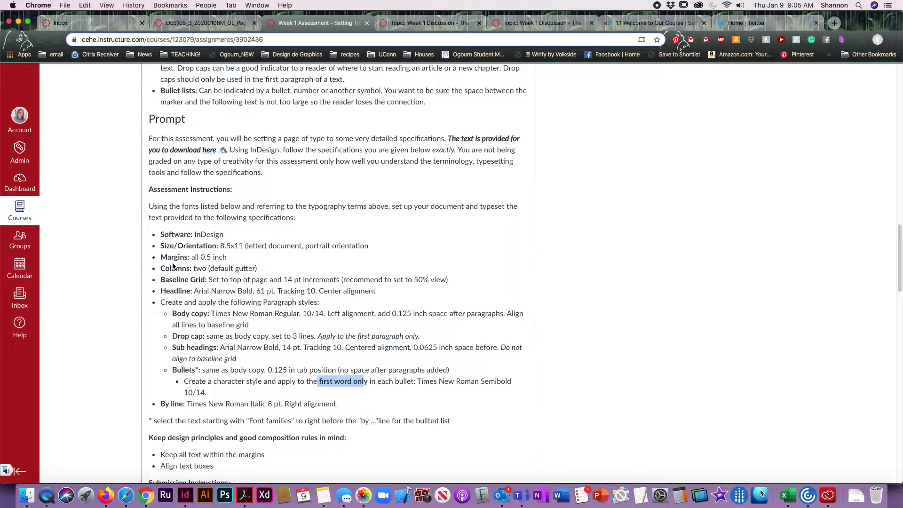
drag(211, 314, 303, 313)
key(super+Tab)
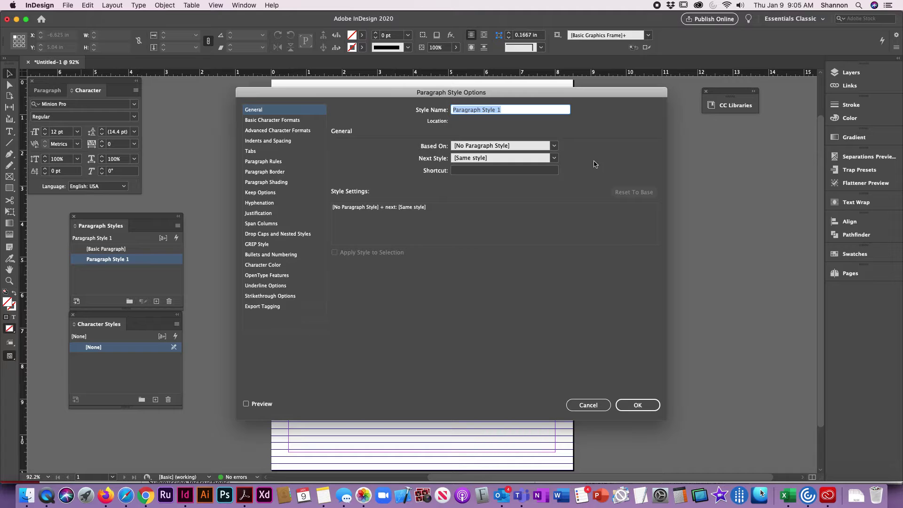
text(Body)
Set the Body style's font family to Times New Roman in its basic character formats.
click(283, 120)
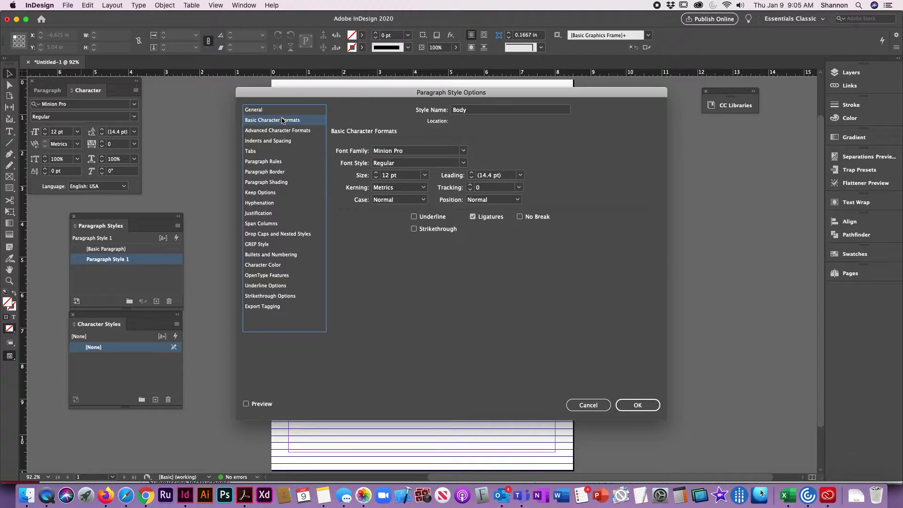
key(Tab)
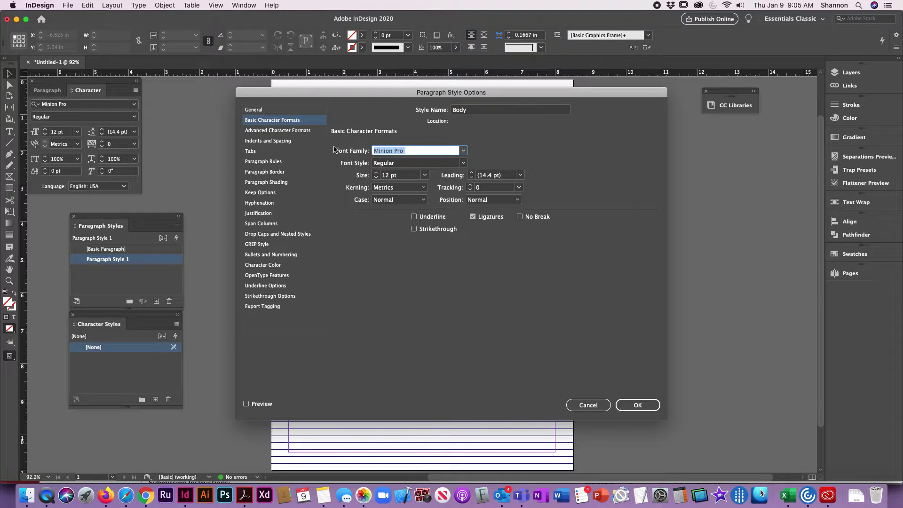
text(Times New Roman)
key(Tab)
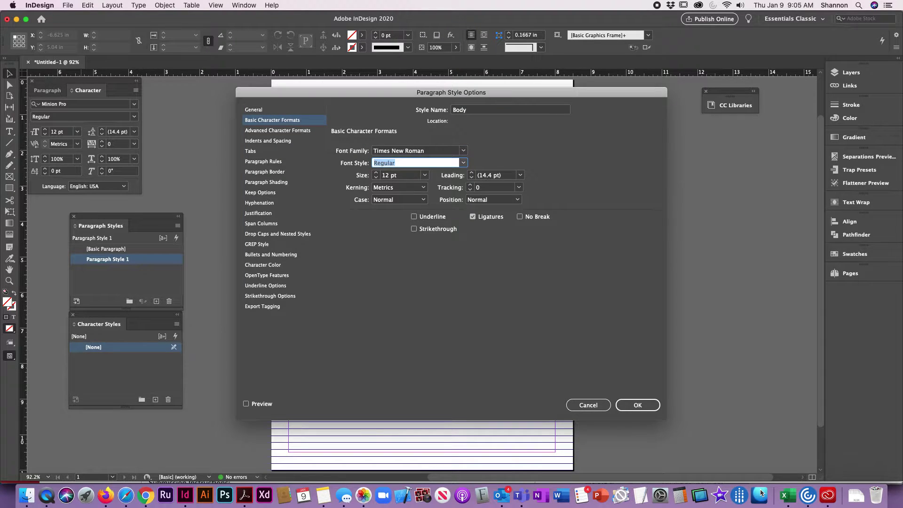
Switch to Chrome and review the body copy size and leading specification and the page's explanation of fraction notation such as 12/14.
key(super+Tab)
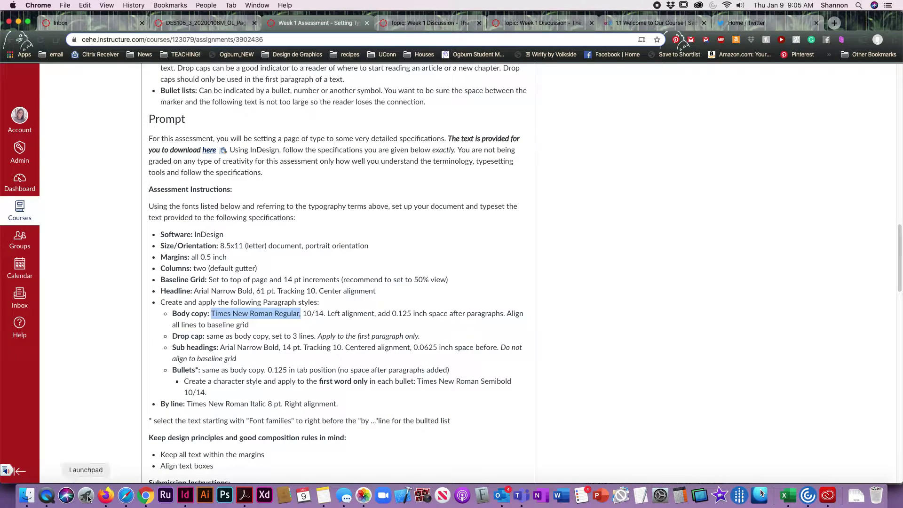
triple_click(284, 322)
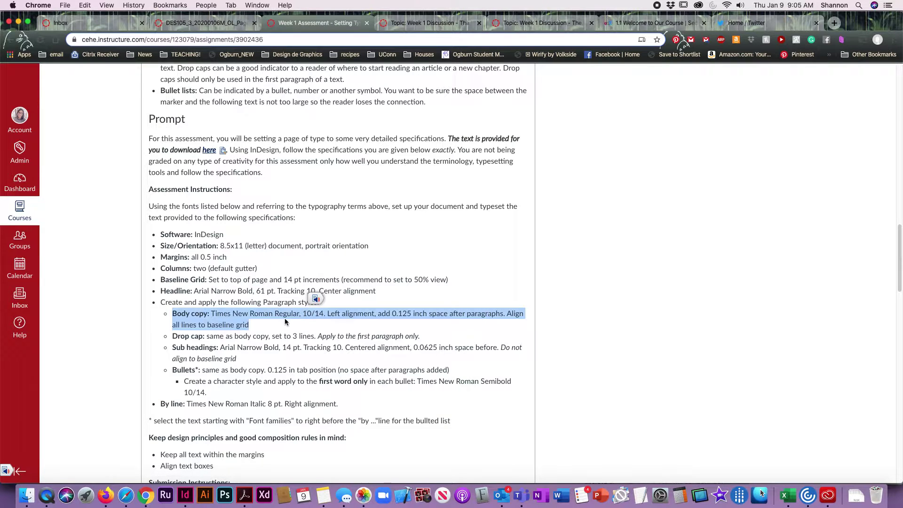
click(323, 314)
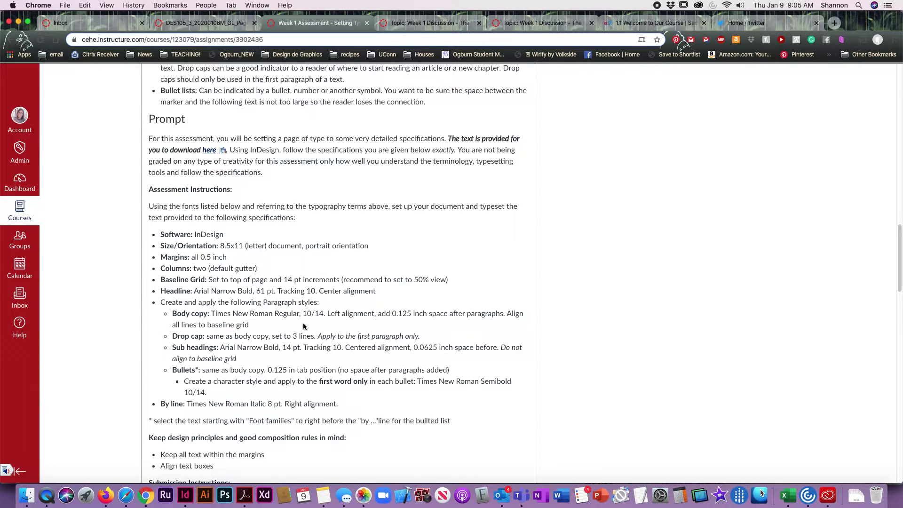
scroll(396, 210, up, 10)
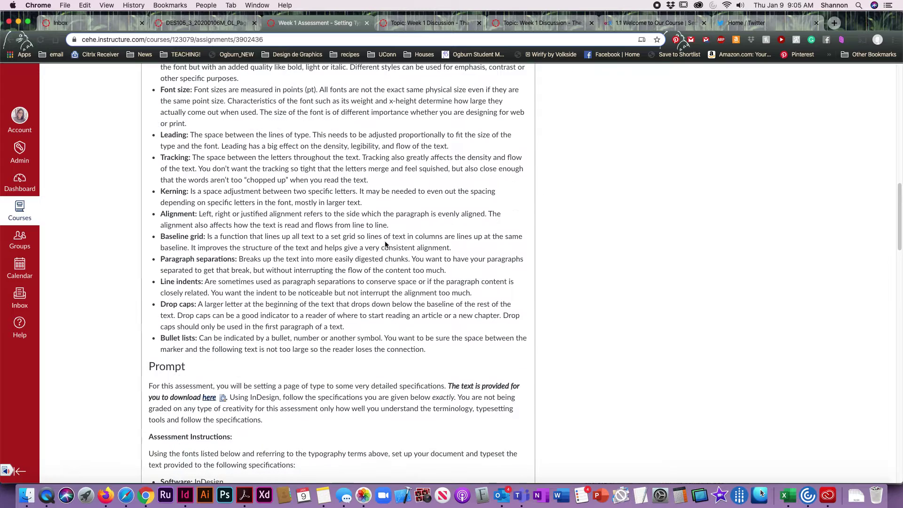
scroll(402, 240, up, 5)
right_click(403, 238)
click(271, 226)
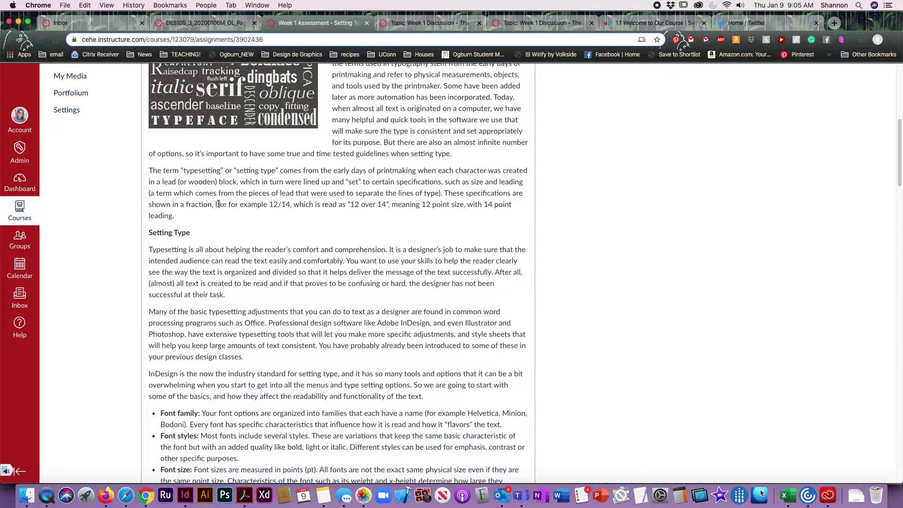
drag(219, 204, 359, 201)
scroll(336, 218, down, 7)
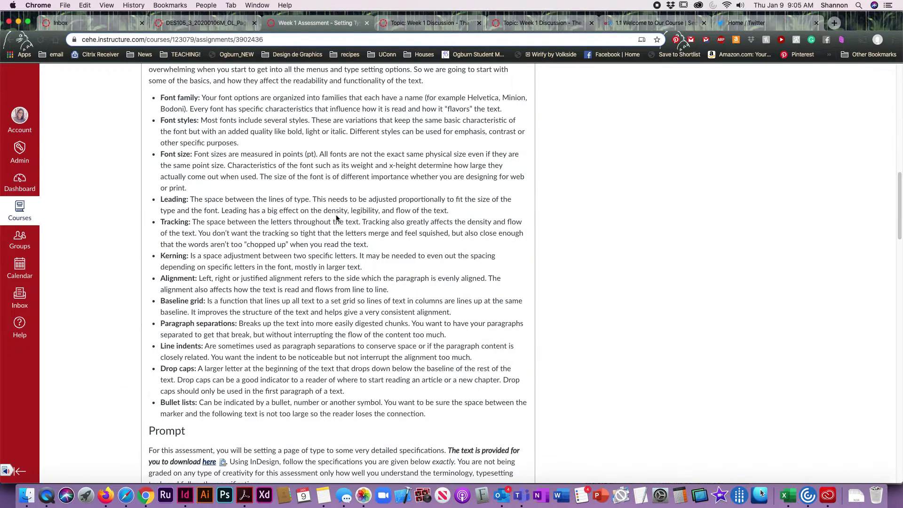
scroll(337, 218, down, 6)
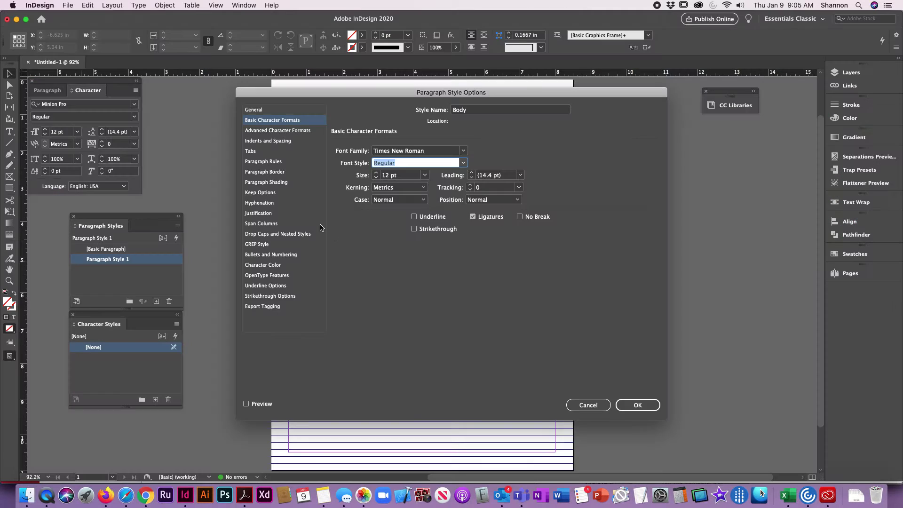
Set the Body style's size to 10 pt and its leading to 14 pt.
click(398, 175)
text(10)
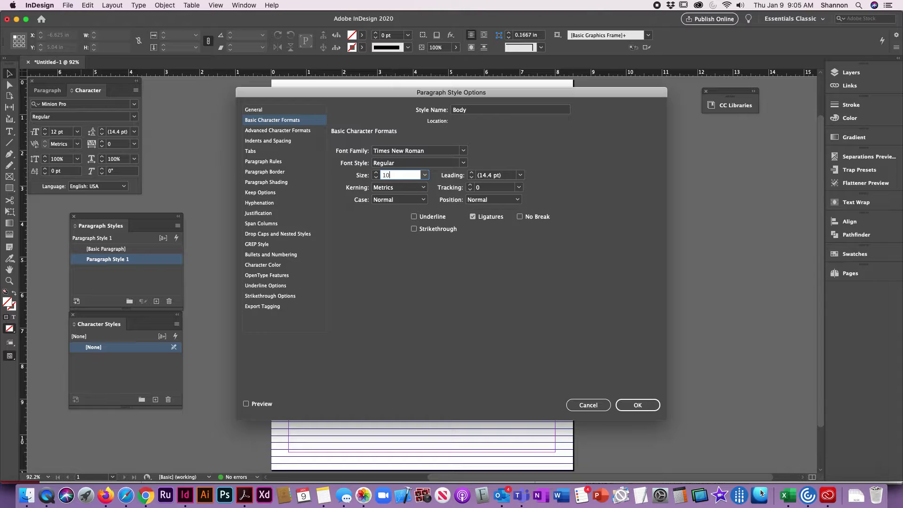
key(Tab)
text(14)
key(Tab)
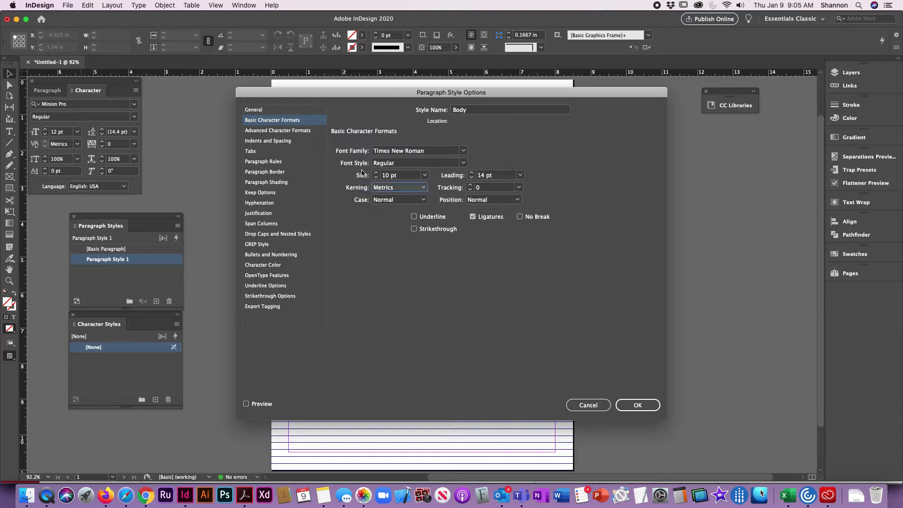
Check the body copy alignment and paragraph spacing requirements in the Chrome assessment instructions and return to InDesign.
key(super+Tab)
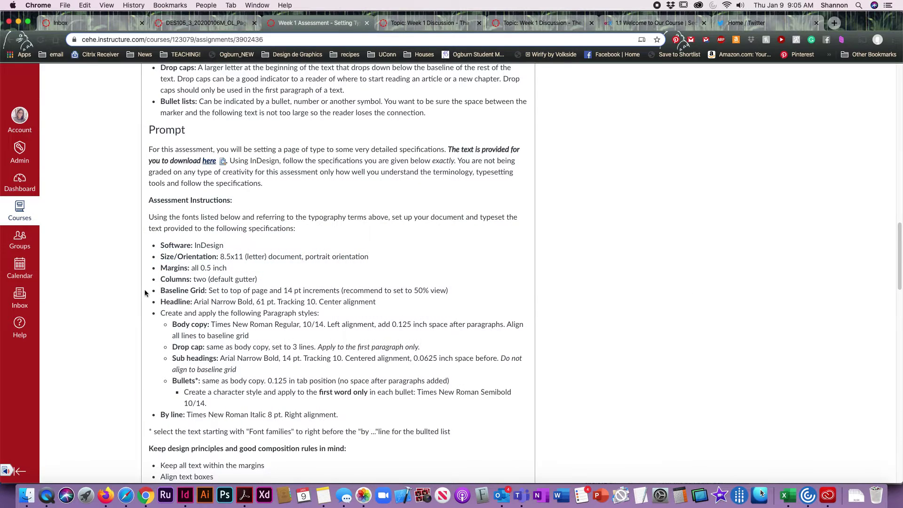
scroll(266, 326, down, 2)
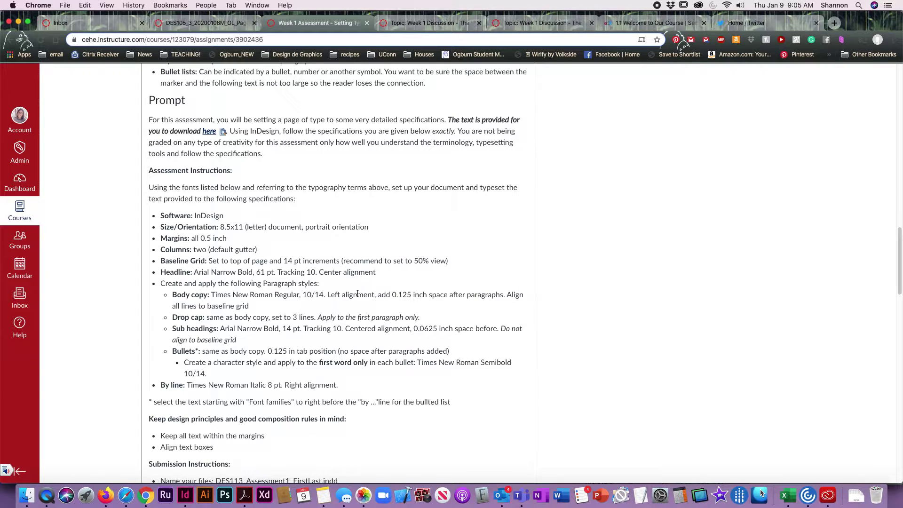
key(super+Tab)
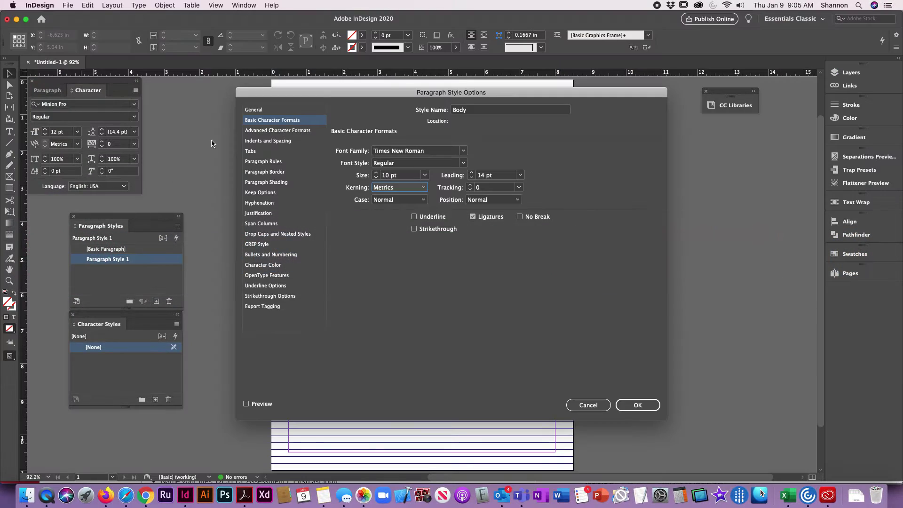
Copy the 0.125 inch paragraph spacing from the Chrome assessment instructions and set it as the Body style's space after in InDesign.
click(261, 162)
click(261, 172)
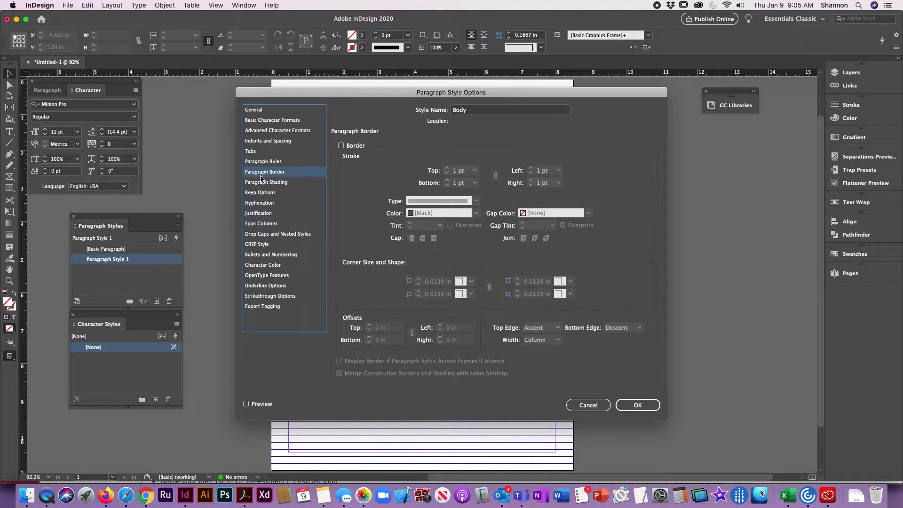
click(262, 141)
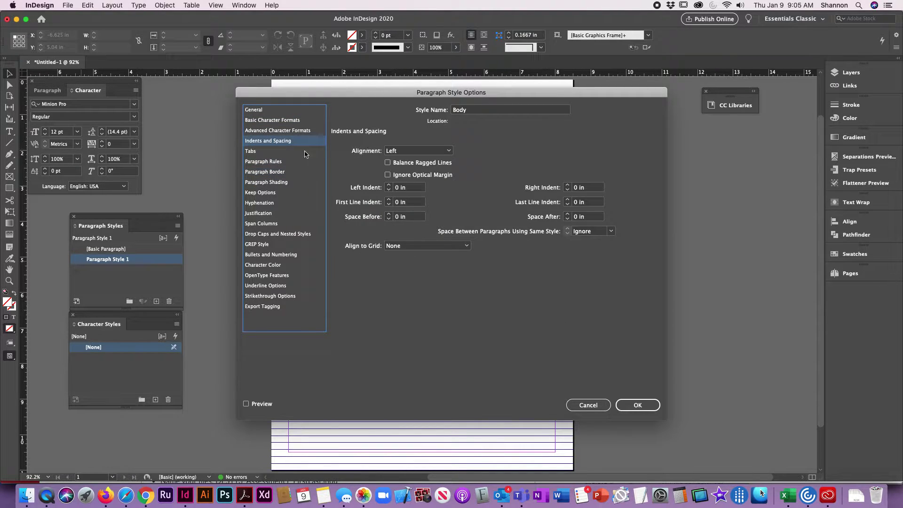
key(super+Tab)
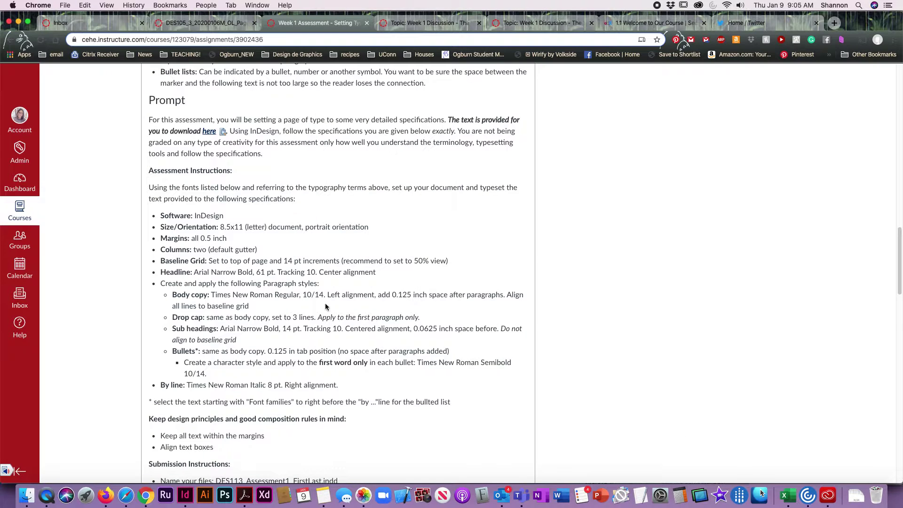
drag(393, 295, 411, 295)
key(super+c)
key(super+Tab)
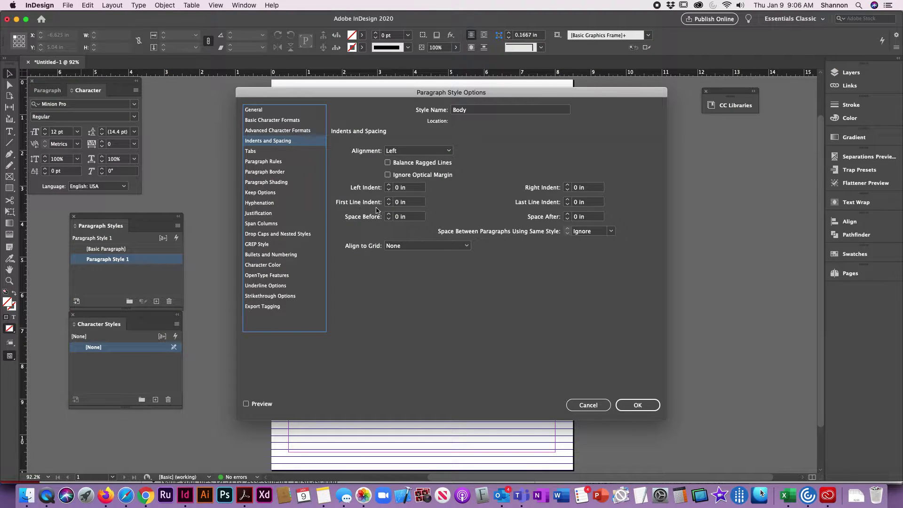
double_click(589, 220)
key(super+v)
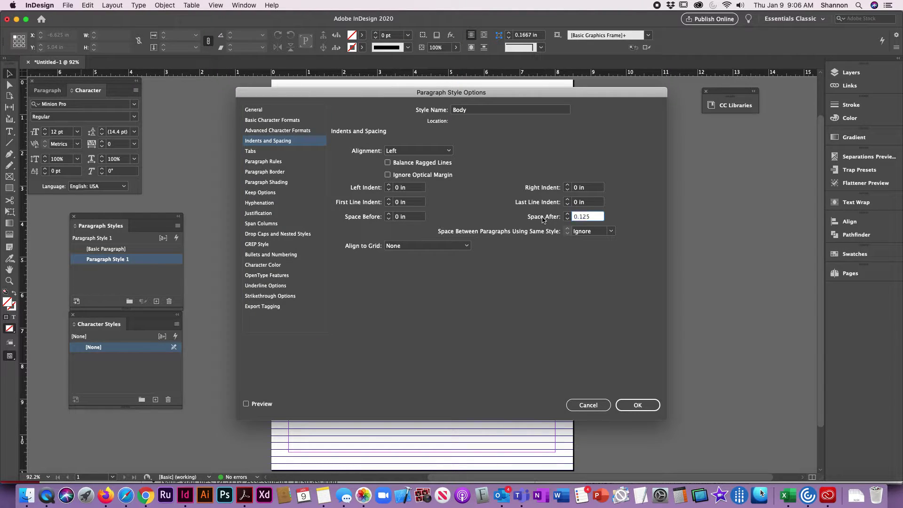
Align all lines of the Body style to the baseline grid, check this against the instructions in Chrome, and save the style in InDesign.
click(405, 246)
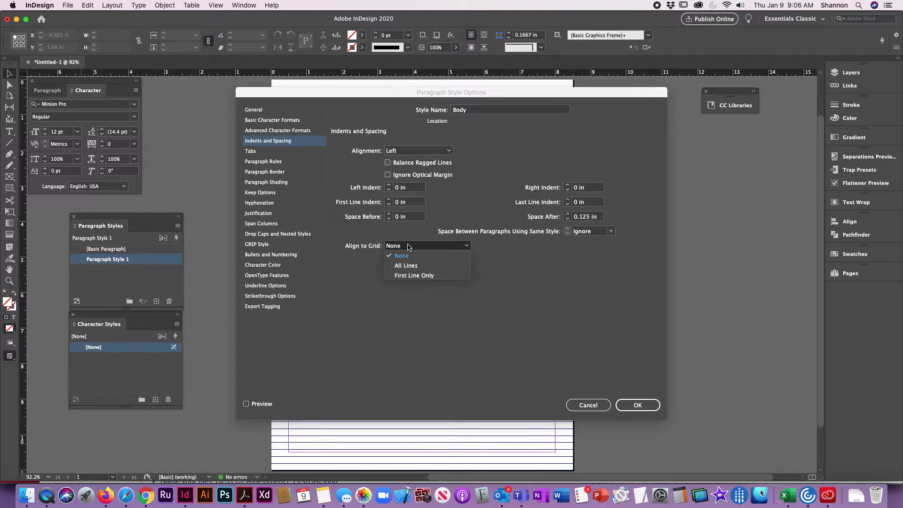
click(404, 266)
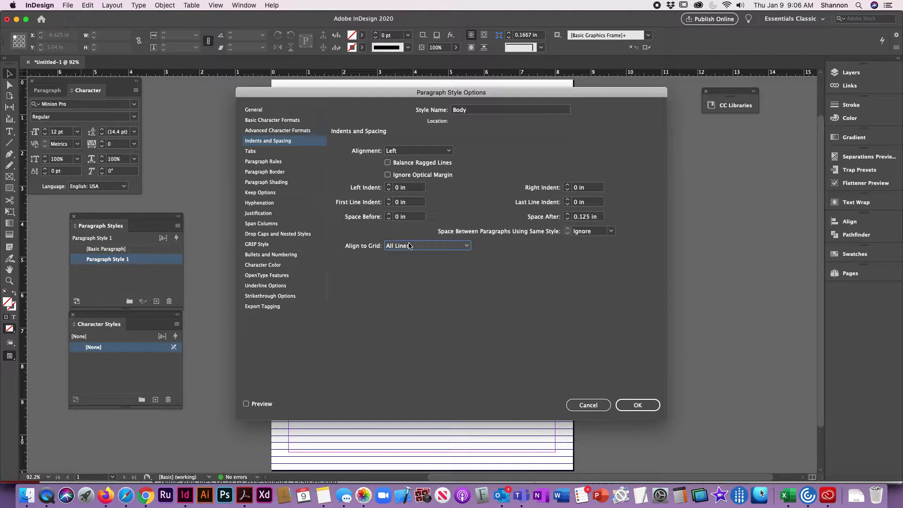
key(super+Tab)
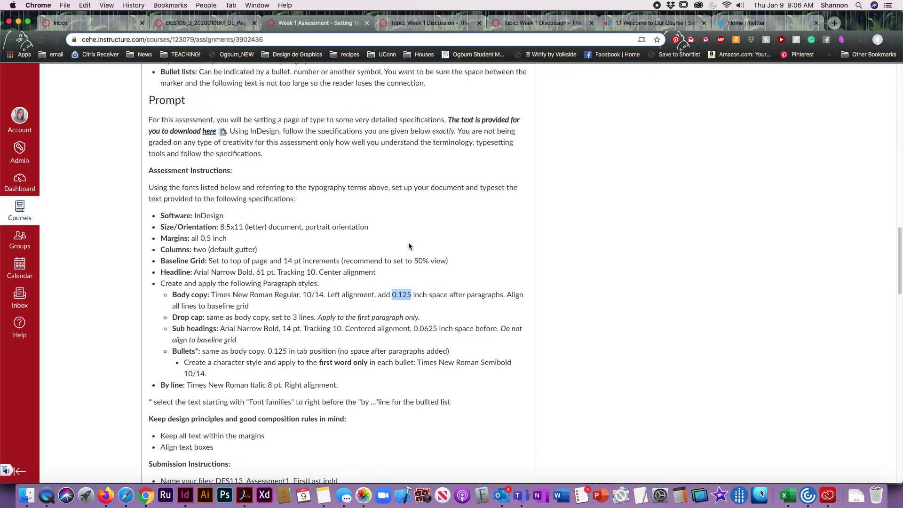
key(super+Tab)
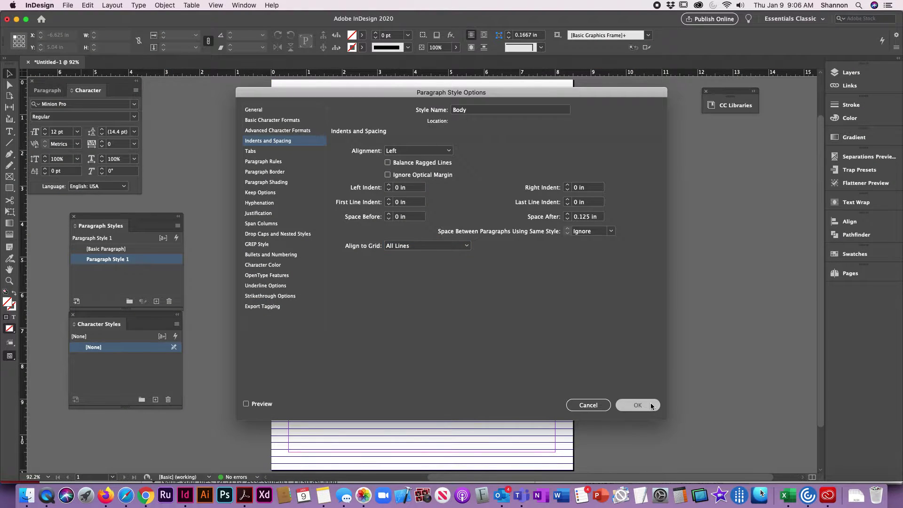
click(651, 406)
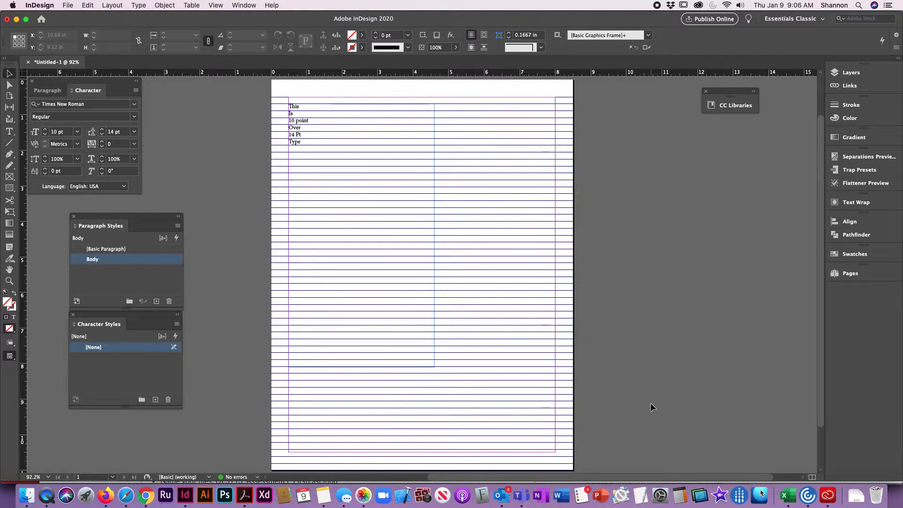
Apply the Body style to the sample text frame and review the style's basic character formats and its indents and spacing.
click(286, 123)
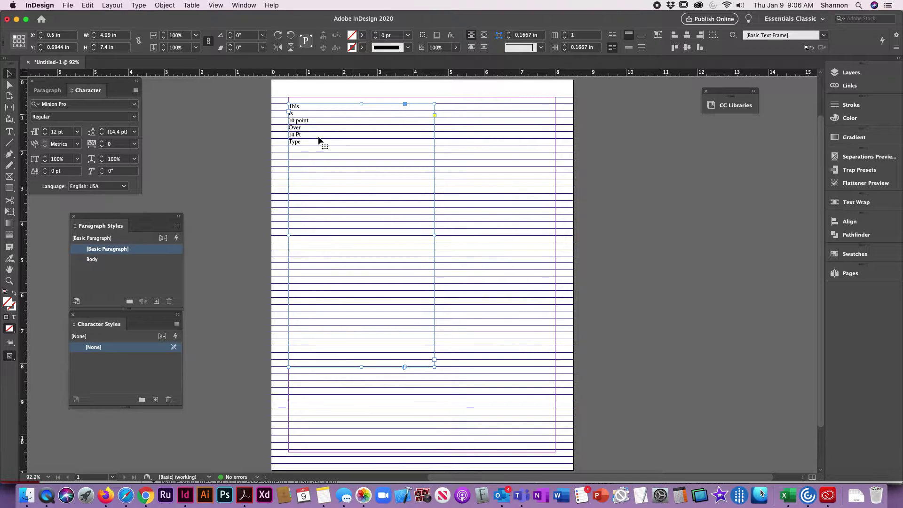
click(92, 260)
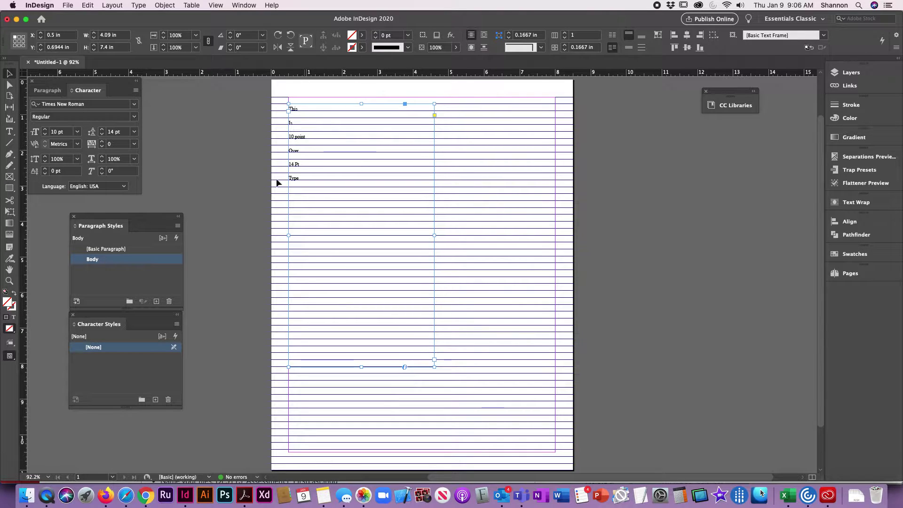
double_click(79, 261)
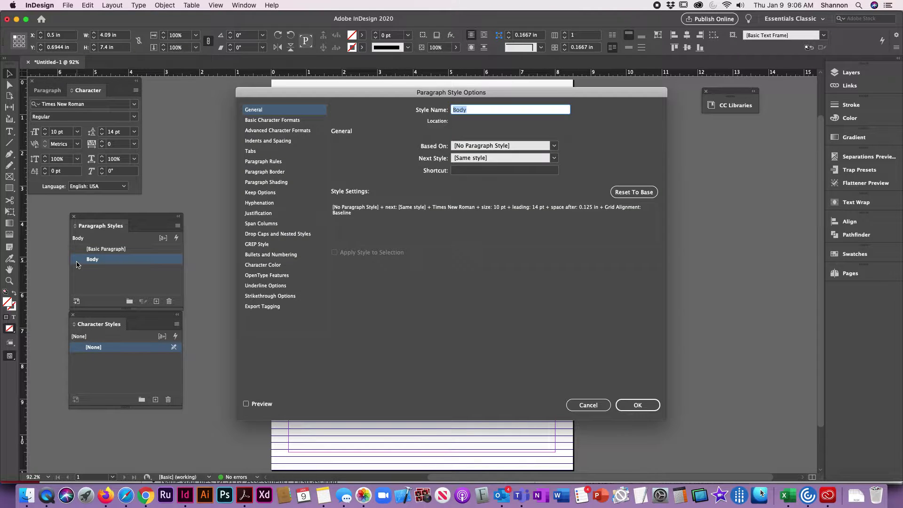
click(276, 121)
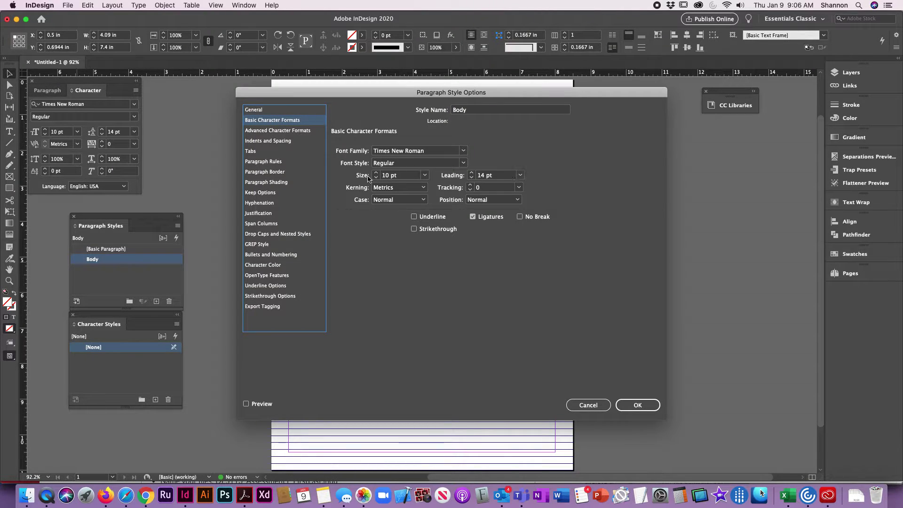
click(270, 141)
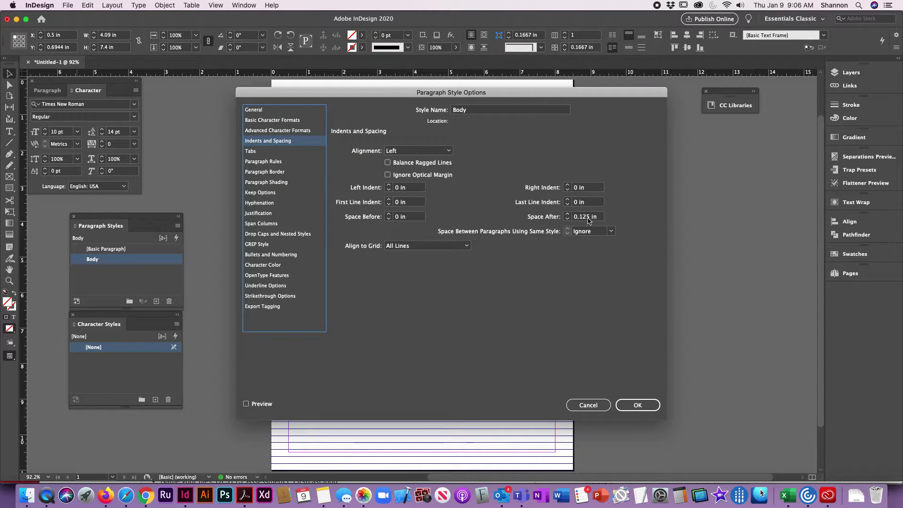
click(630, 405)
Switch to Chrome to read the drop cap style requirements in the assessment instructions and return to InDesign.
key(super+Tab)
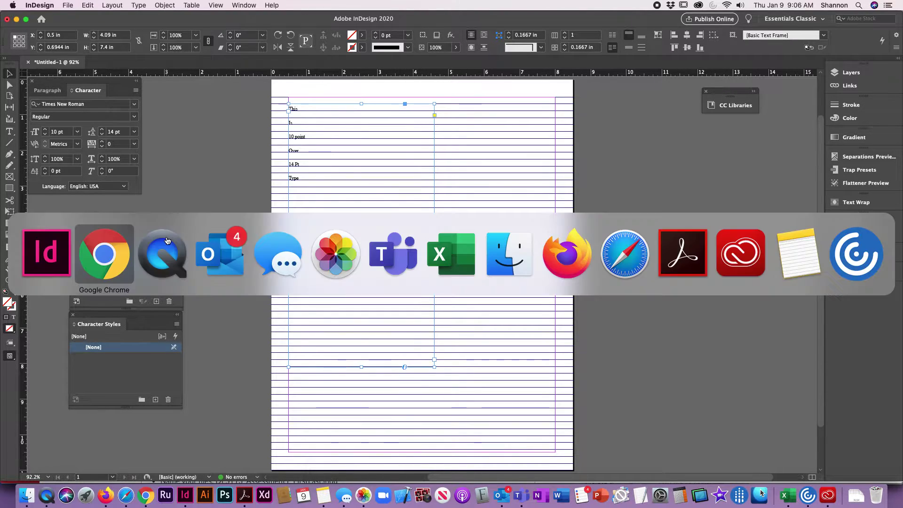
key(super+Tab)
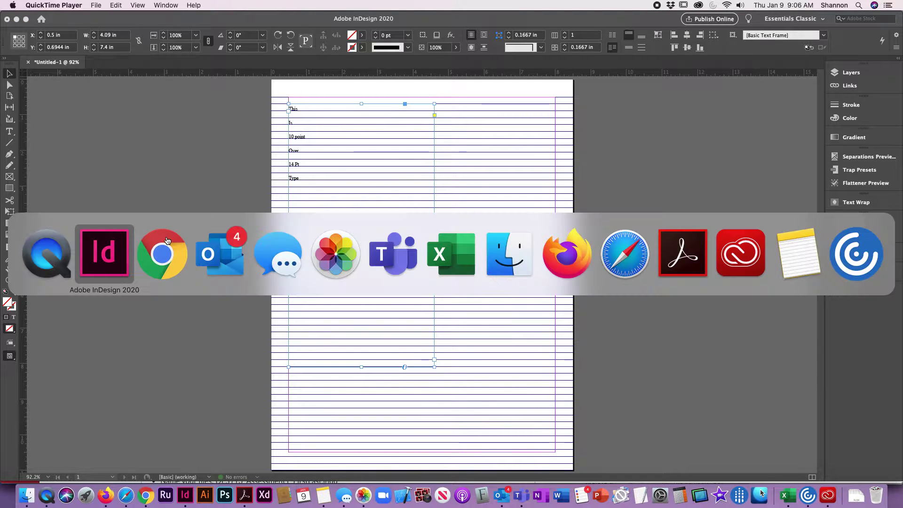
key(super+Tab)
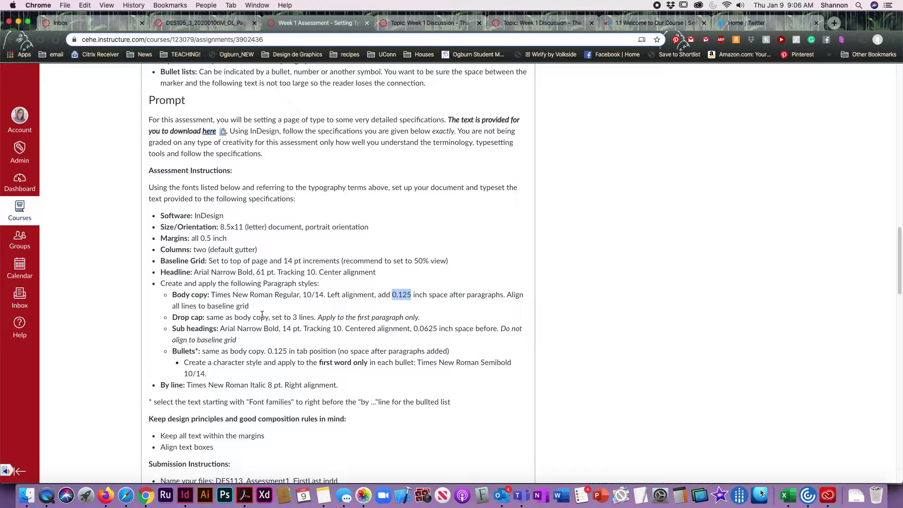
key(super+Tab)
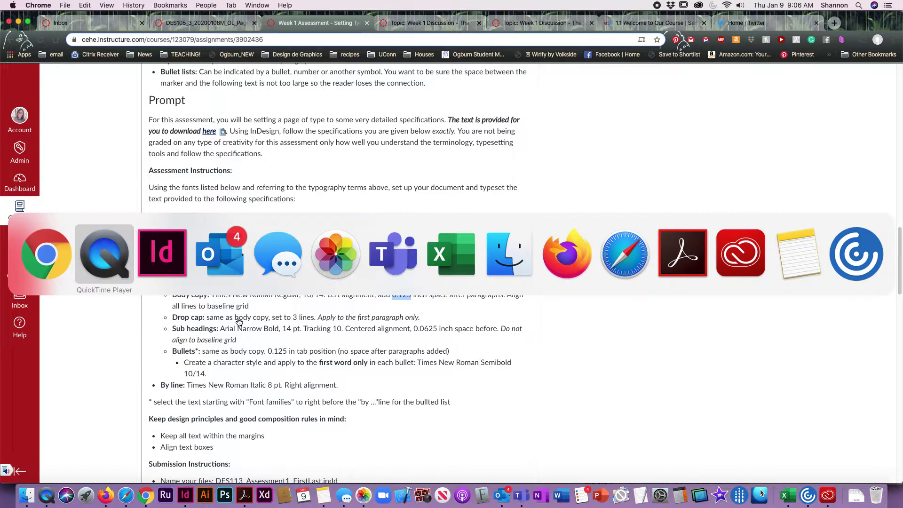
key(super+Tab)
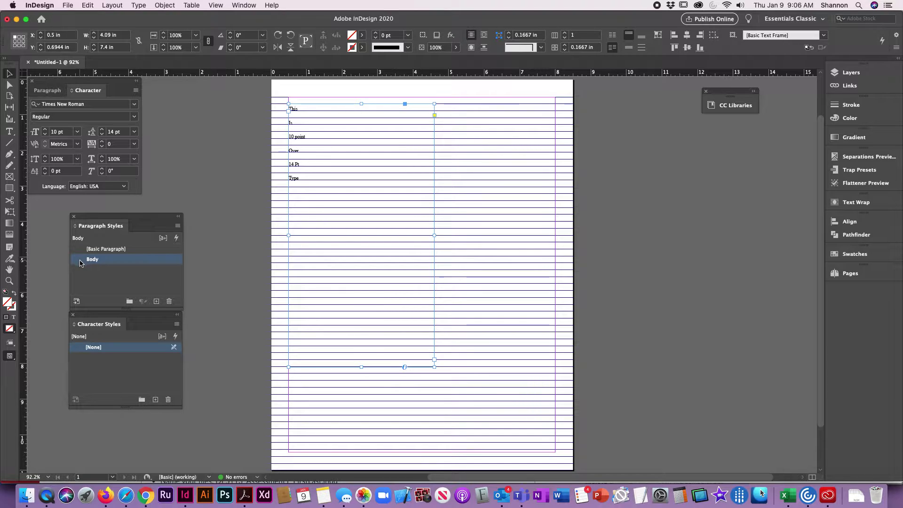
Create a new paragraph style based on Body and name it Drop Cap.
click(156, 302)
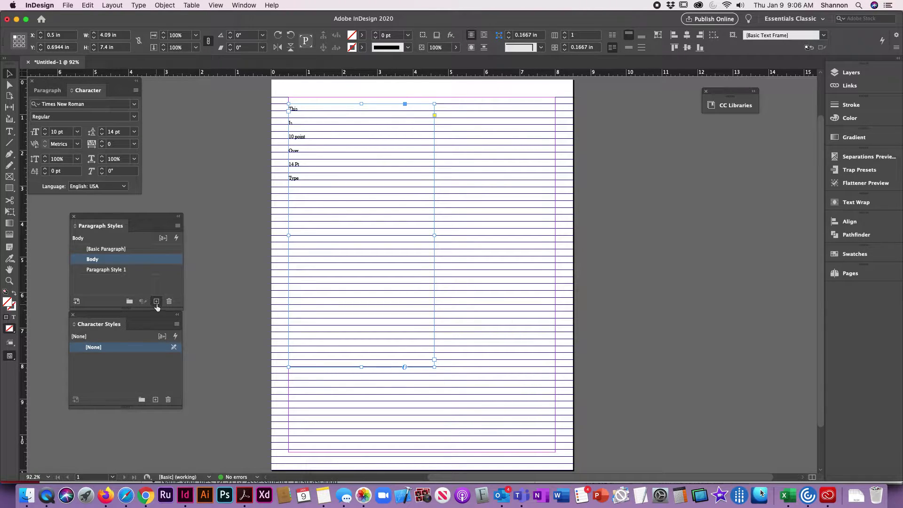
double_click(81, 271)
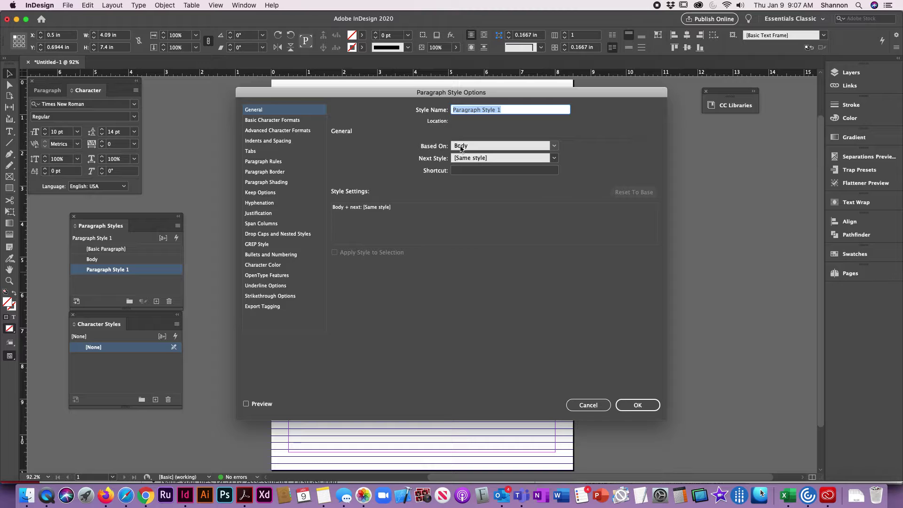
text(Drop Cap)
Check the drop cap line count in Chrome, set the Drop Cap style to 3 drop cap lines in InDesign, and save it.
key(super+Tab)
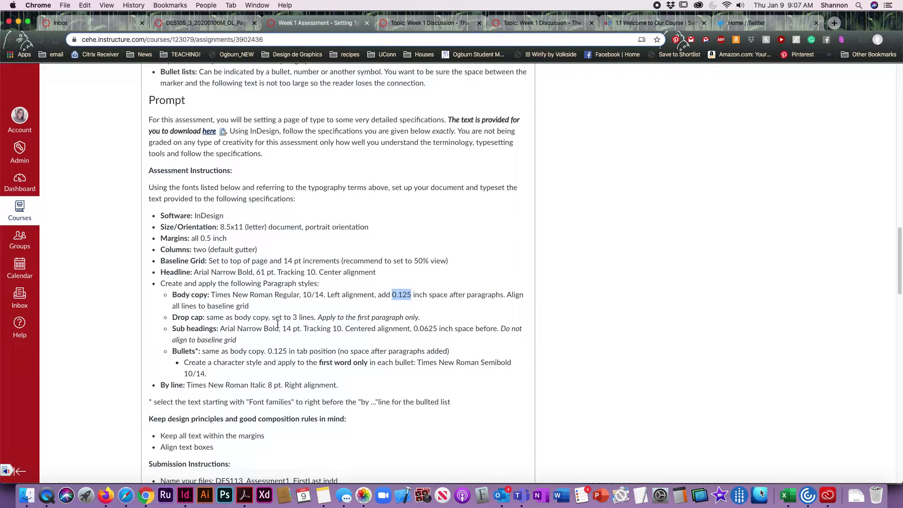
click(292, 318)
key(super+Tab)
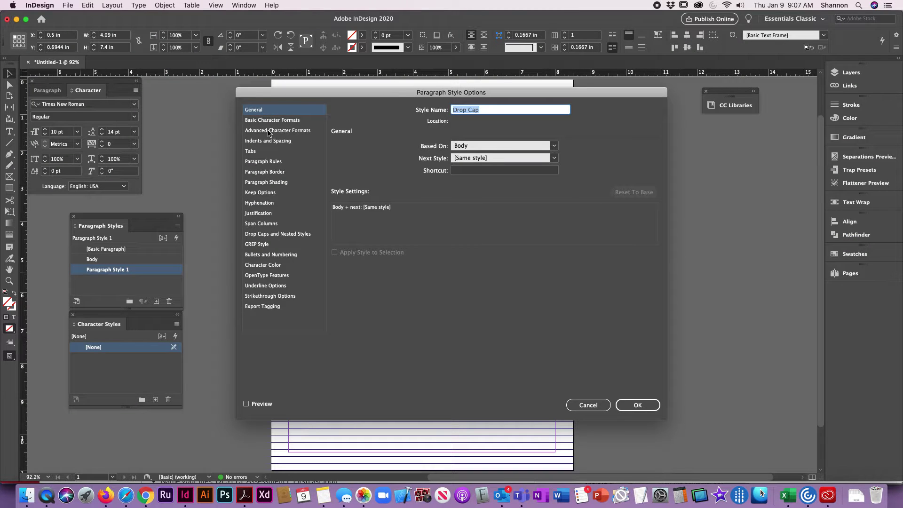
click(266, 234)
double_click(360, 168)
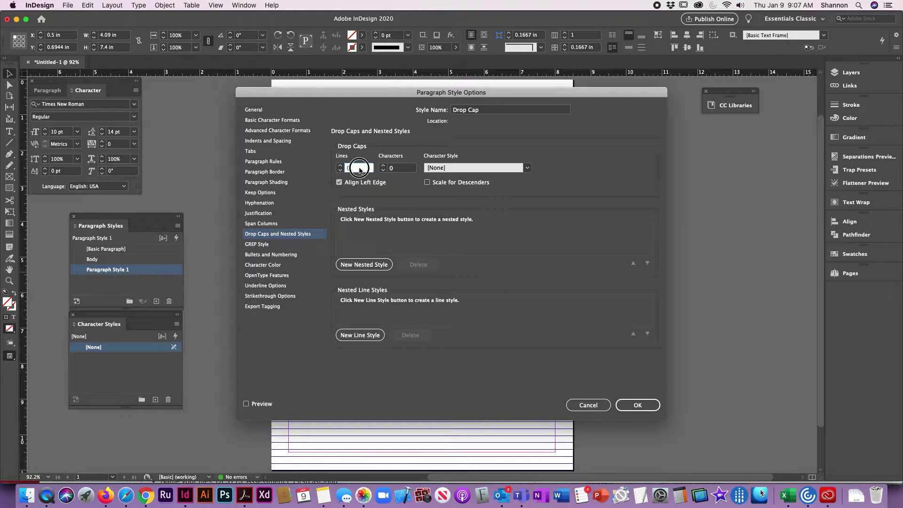
text(3)
click(644, 406)
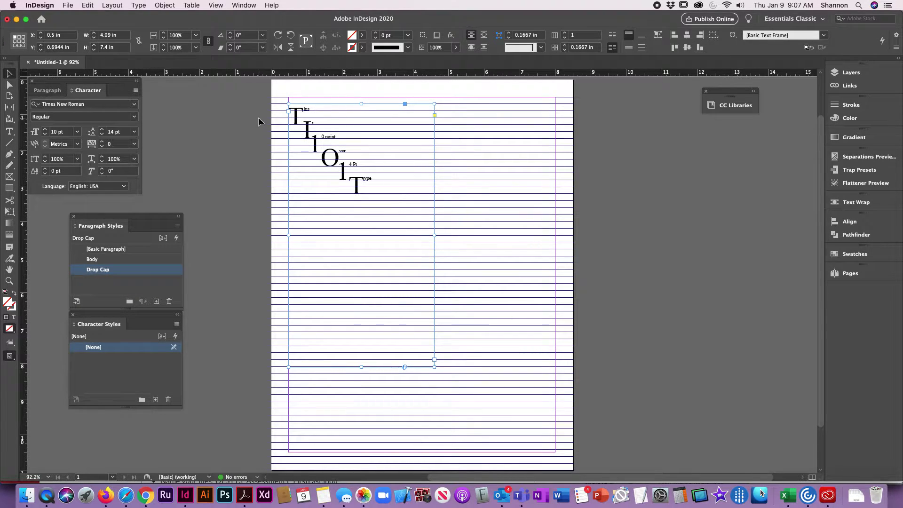
Check the sub headings entry in Chrome and create a paragraph style in InDesign named Subheading, based on [No Paragraph Style].
key(super+Tab)
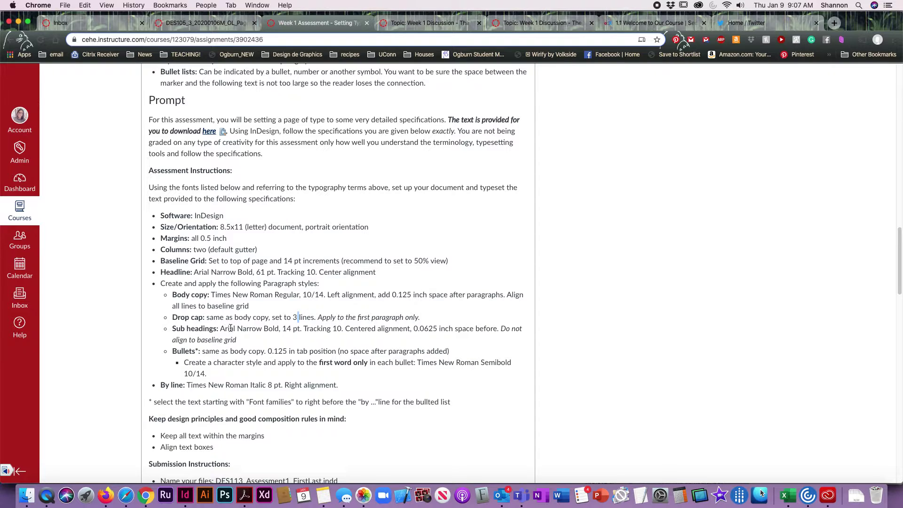
key(super+Tab)
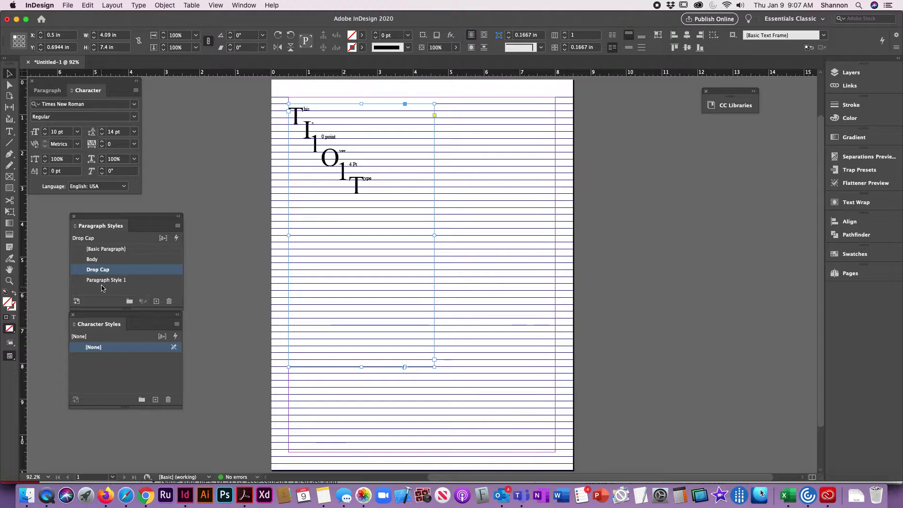
double_click(87, 279)
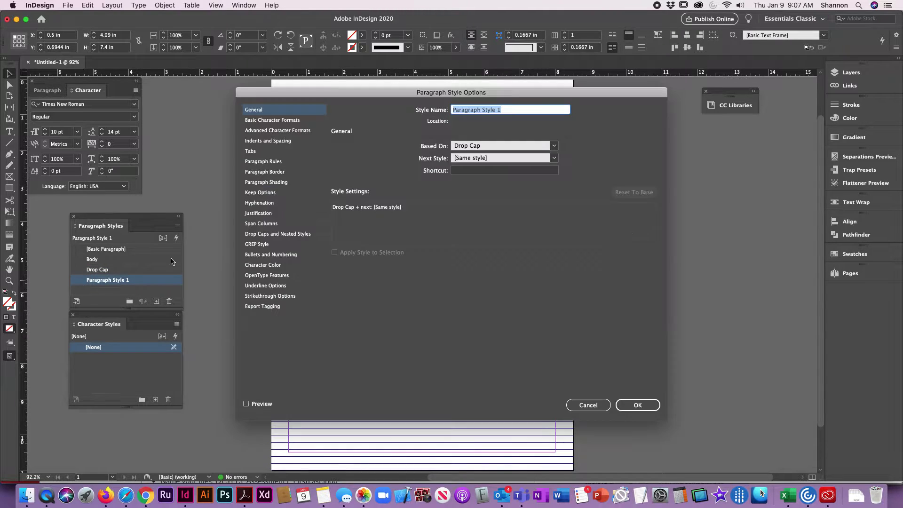
text(Subheading)
click(554, 146)
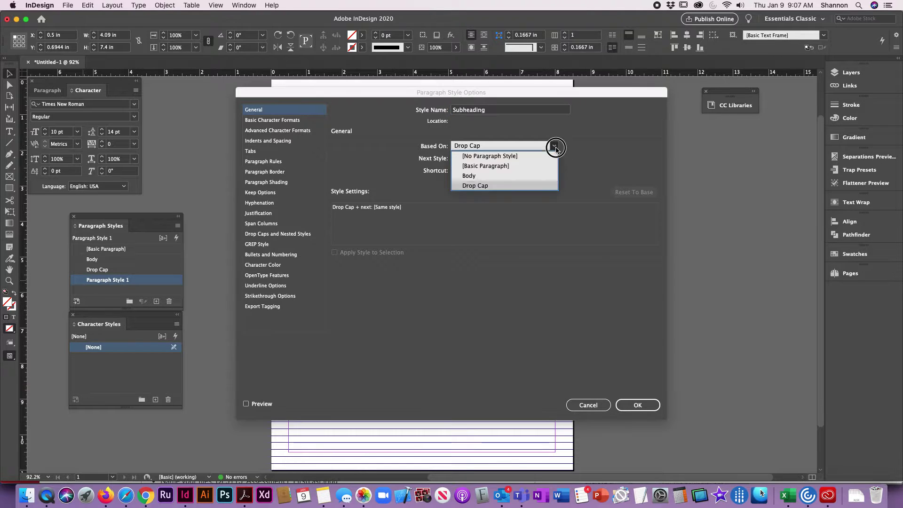
click(520, 156)
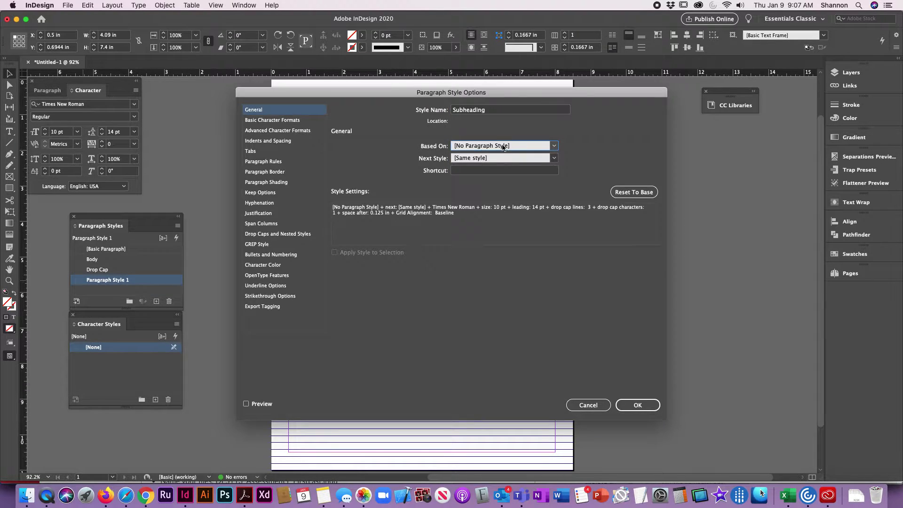
Check the sub headings font in Chrome and set the Subheading style's font in InDesign to Arial Narrow, Bold.
key(super+Tab)
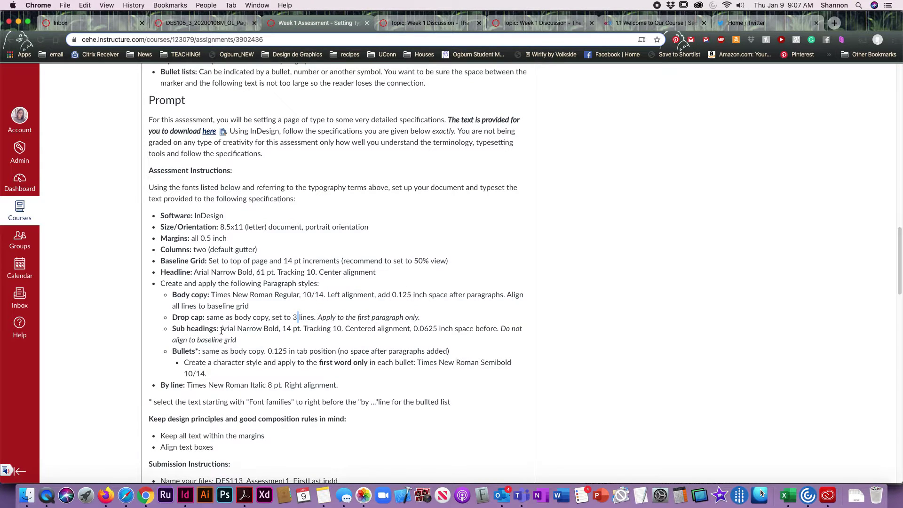
key(super+Tab)
click(272, 120)
click(383, 149)
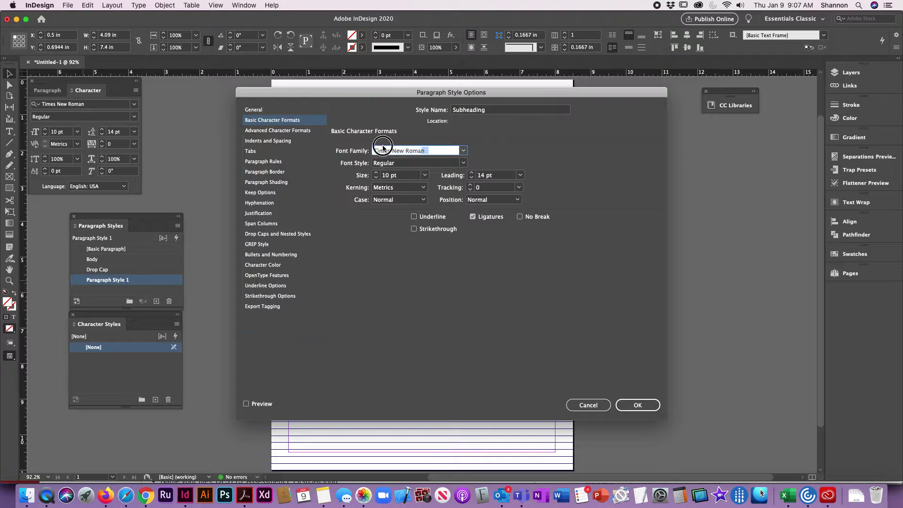
text(Arial Narrow)
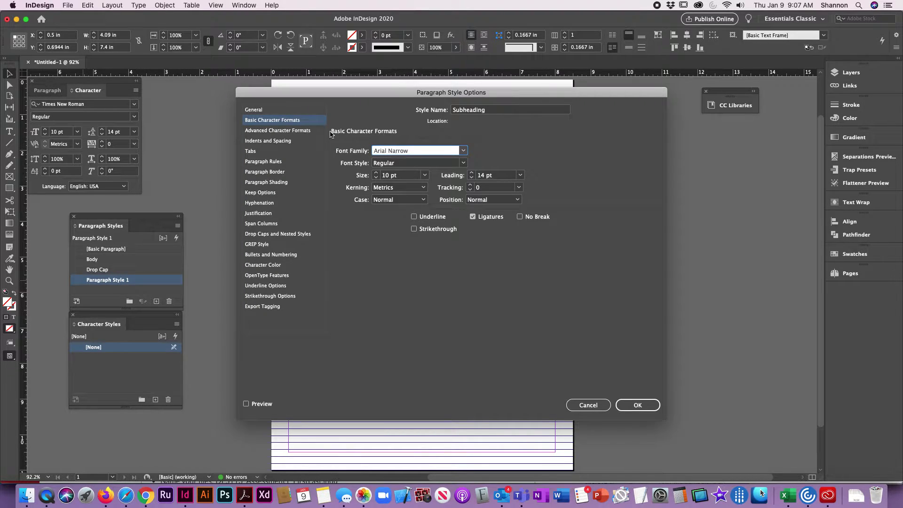
key(Tab)
text(Bold)
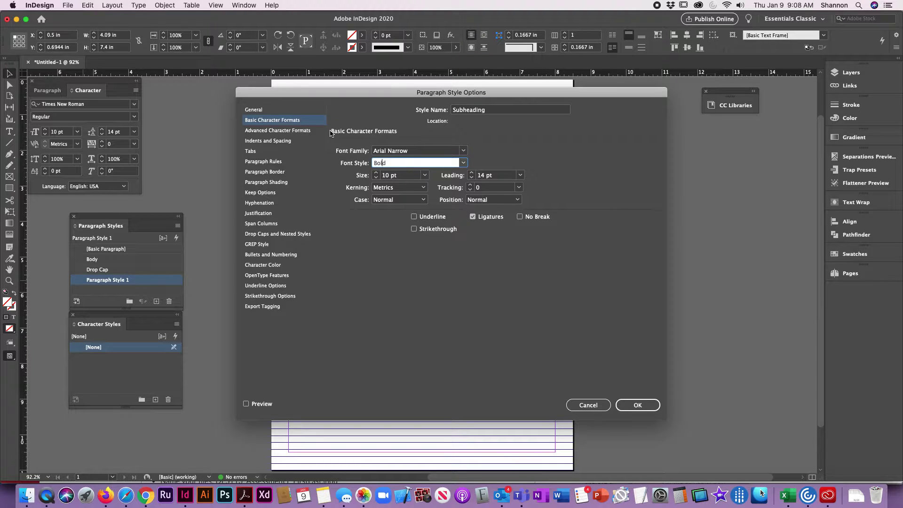
Check the sub headings type size in Chrome and set the Subheading style's font size in InDesign to 14 pt.
key(super+Tab)
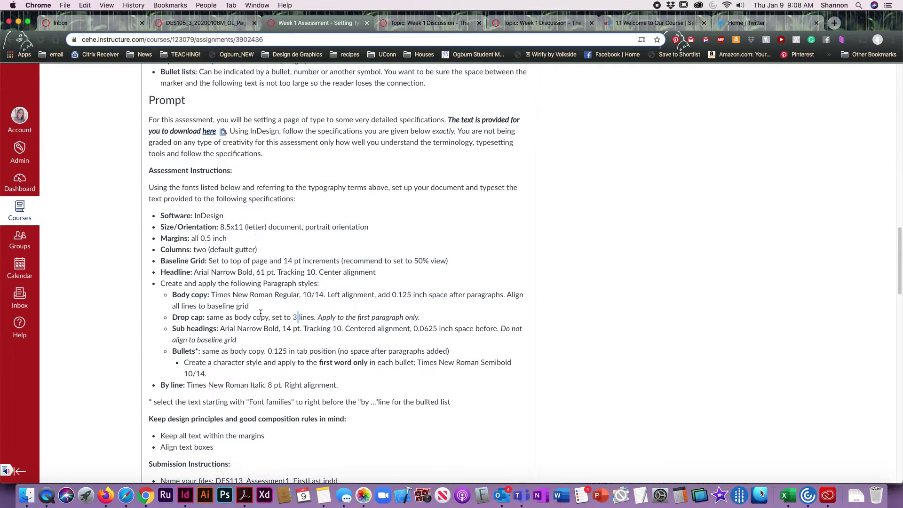
key(super+Tab)
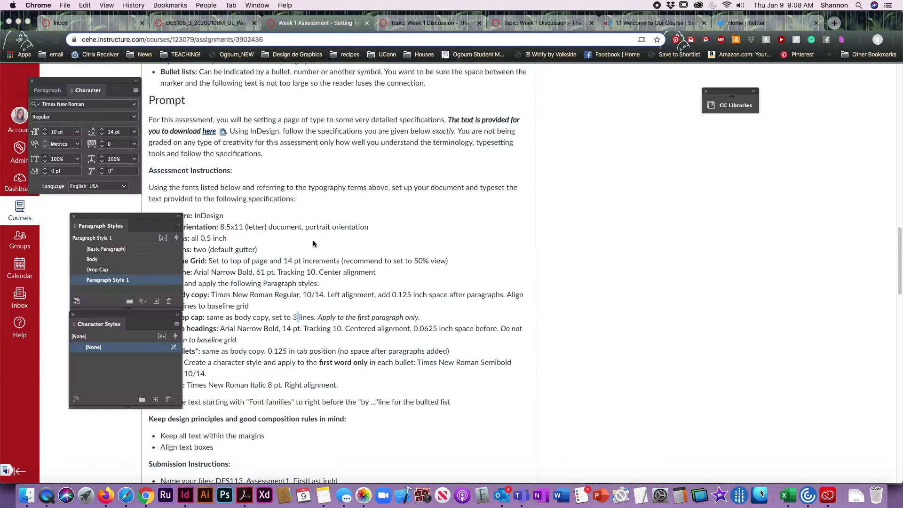
key(Tab)
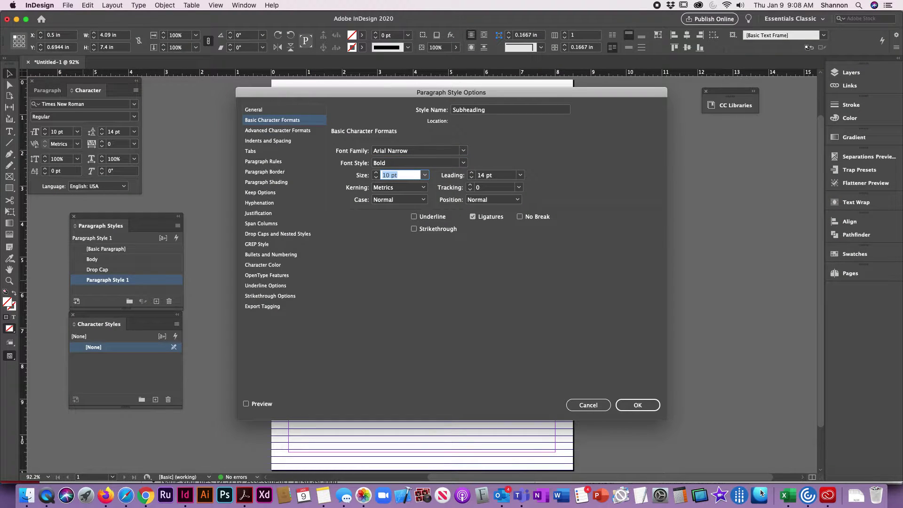
text(14)
Check the sub headings tracking in Chrome, and in InDesign set the Subheading style's tracking to 10 and leading to Auto.
key(super+Tab)
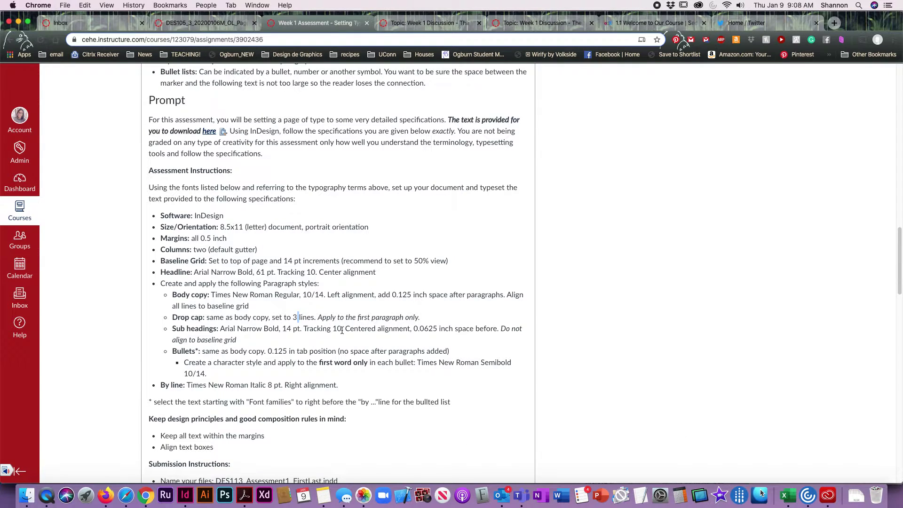
key(super+Tab)
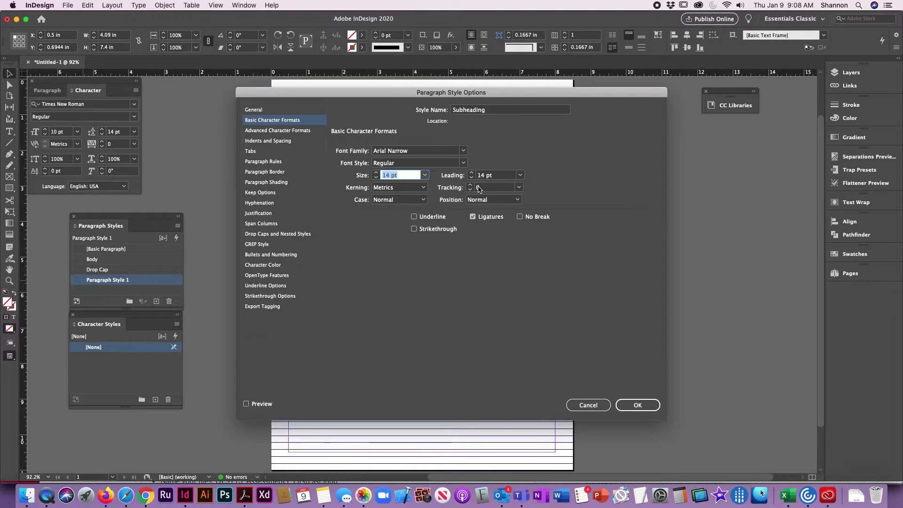
click(459, 186)
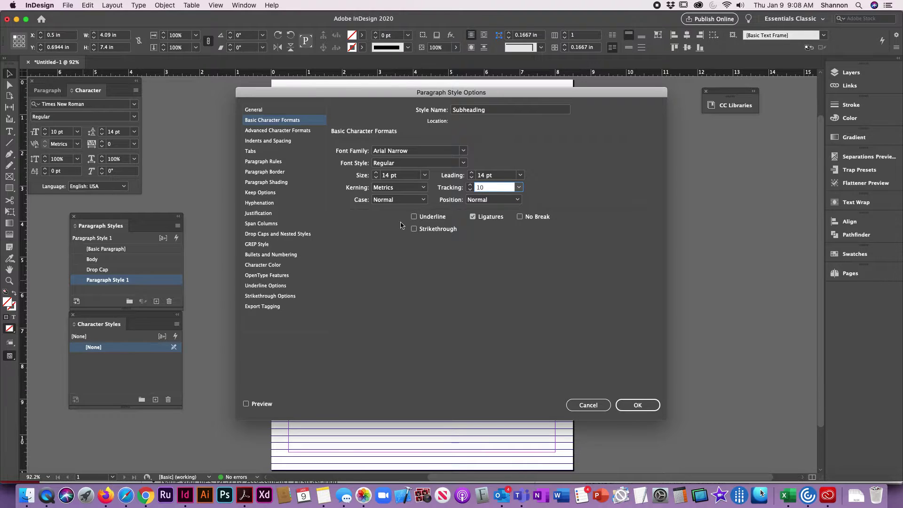
text(10)
click(520, 175)
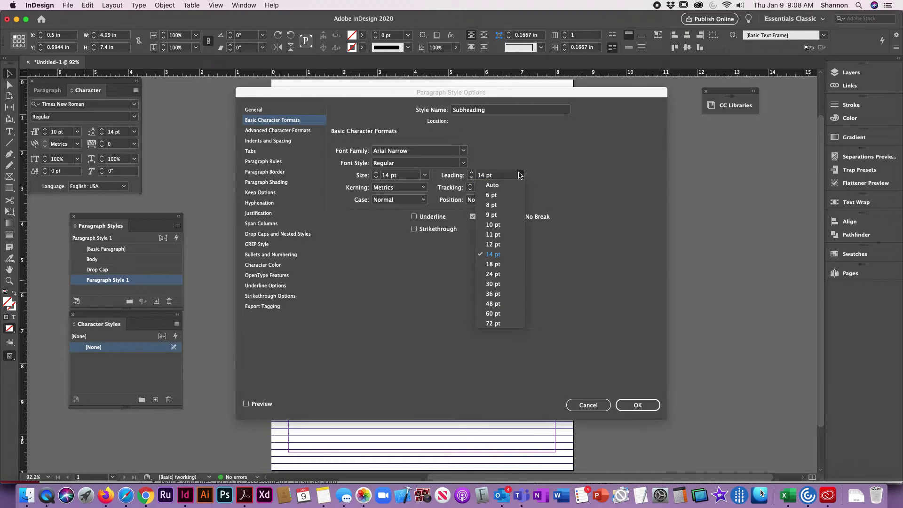
click(489, 183)
Check the sub headings alignment in Chrome and set the Subheading style's alignment in InDesign to Center.
key(super+Tab)
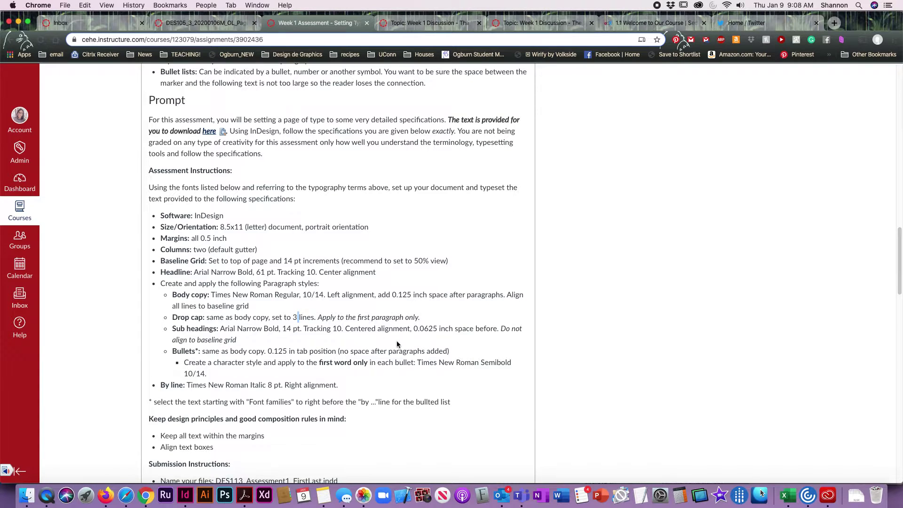
key(super+Tab)
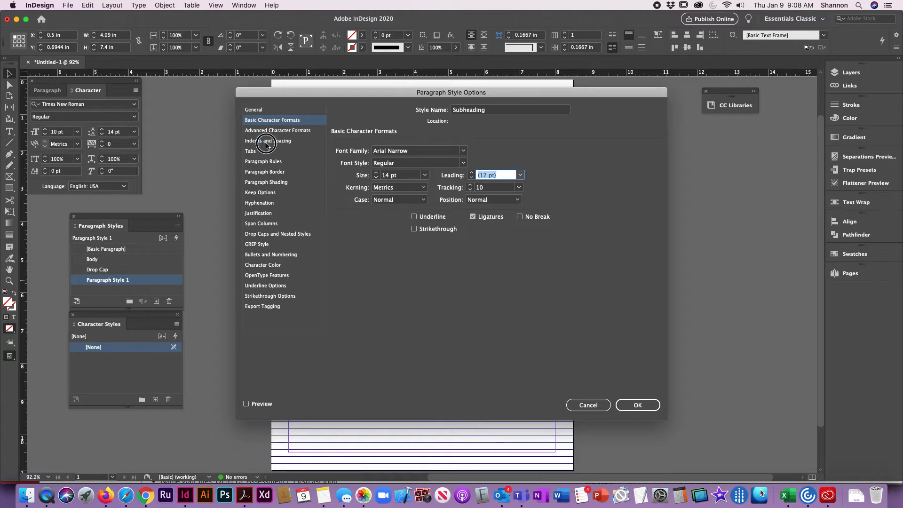
click(268, 140)
click(423, 150)
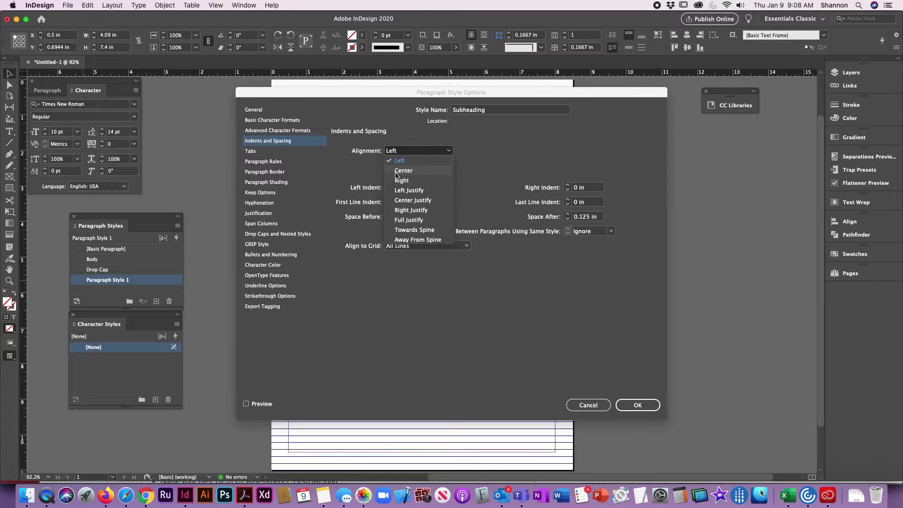
click(400, 173)
Copy the sub headings space-before value 0.0625 from Chrome and paste it as the Subheading style's Space Before in InDesign.
key(super+Tab)
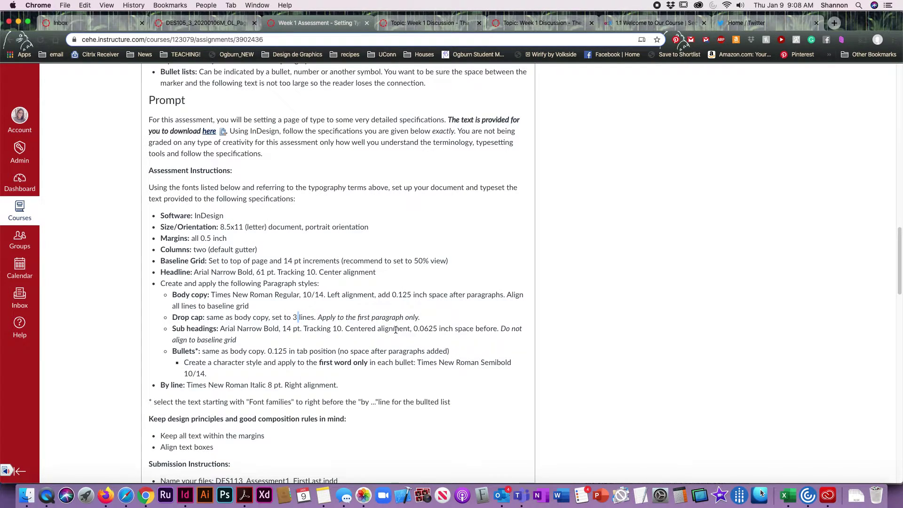
drag(415, 329, 438, 329)
key(super+c)
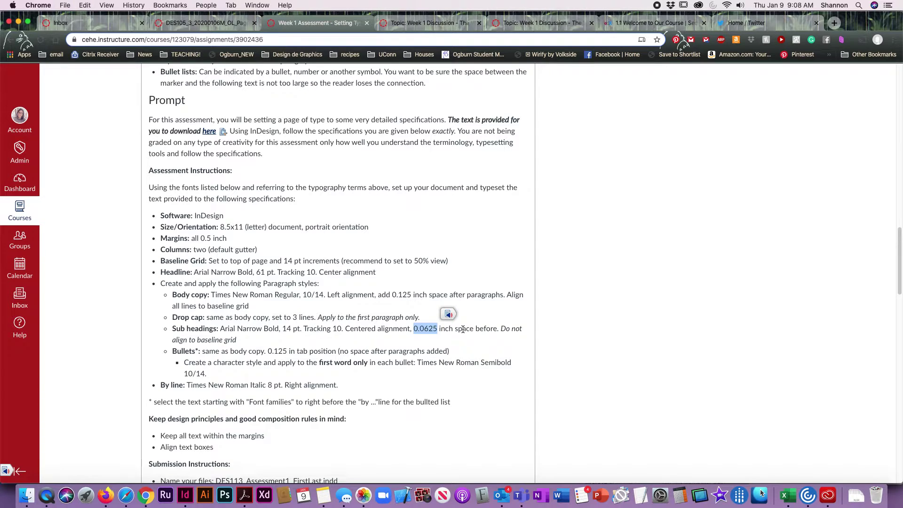
key(super+Tab)
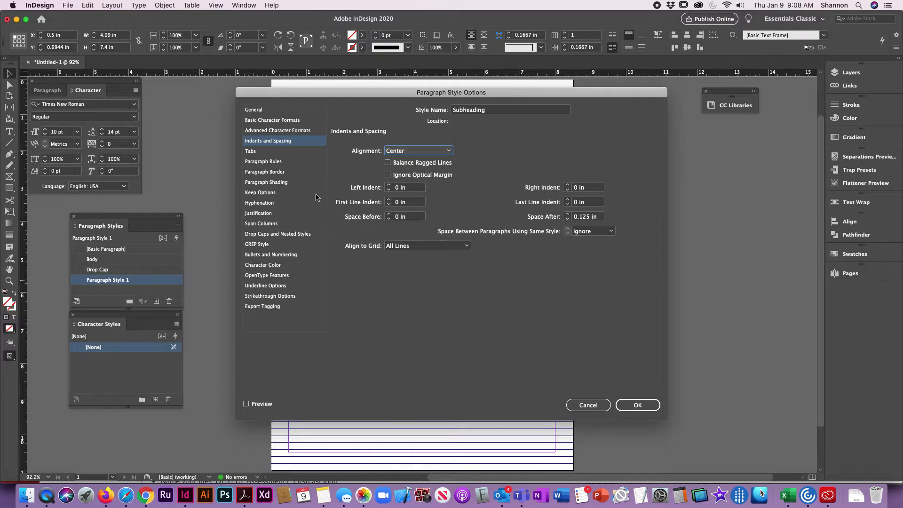
click(397, 217)
key(super+v)
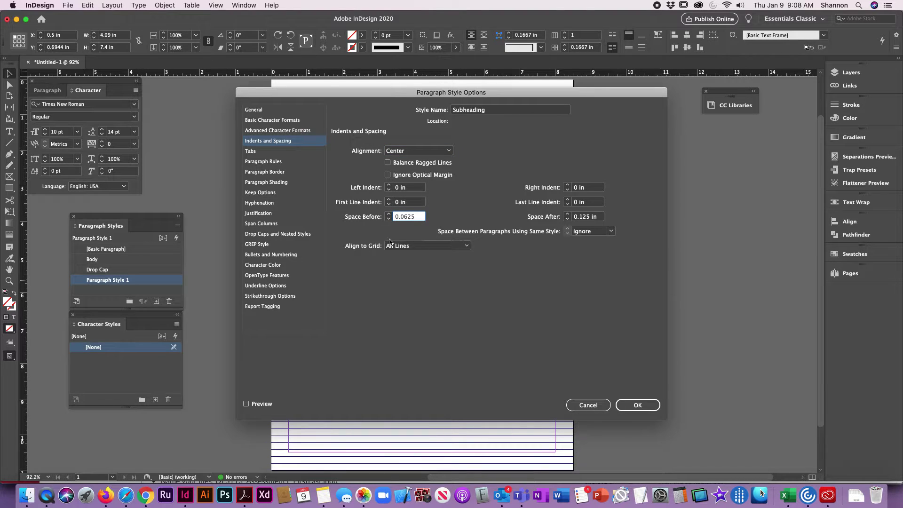
Set the Subheading style's Align to Grid option to None and its Space After to 0.
click(391, 245)
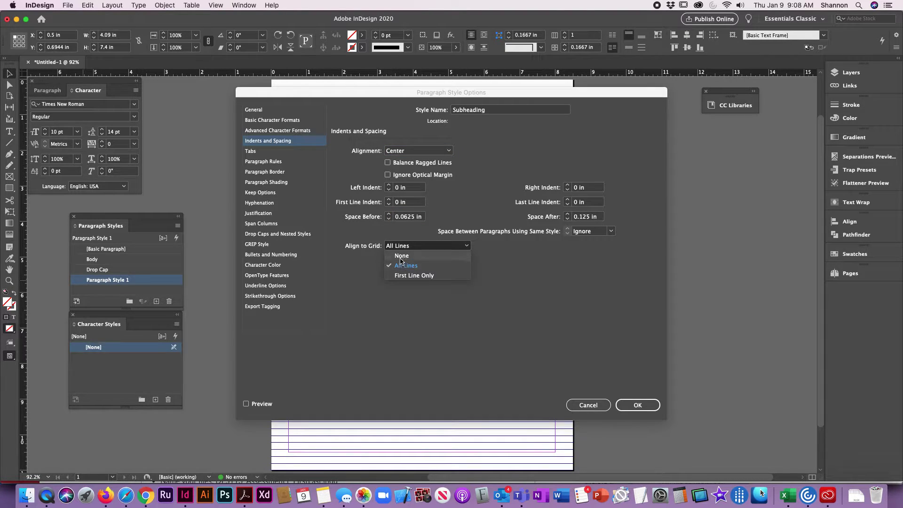
click(404, 256)
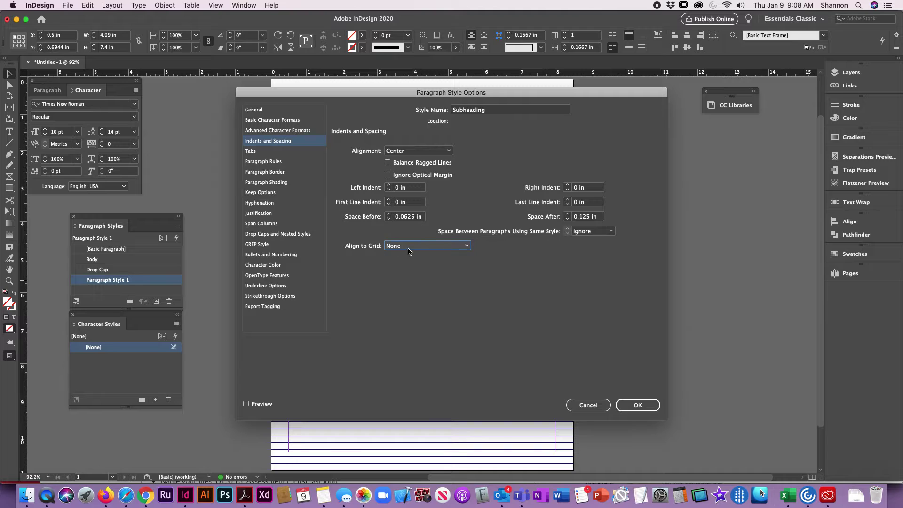
click(635, 406)
click(602, 219)
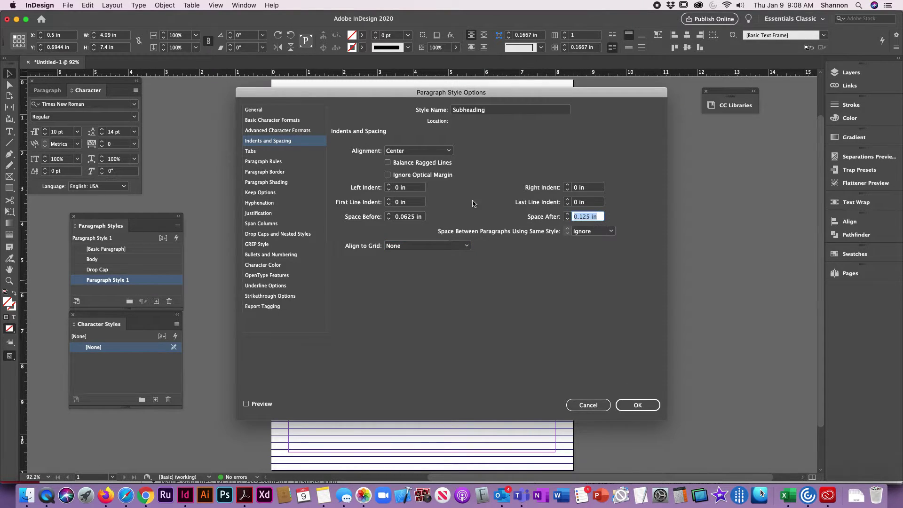
text(0)
Review the Subheading style's settings summary and formatting categories, and set its drop cap lines to 0.
click(257, 112)
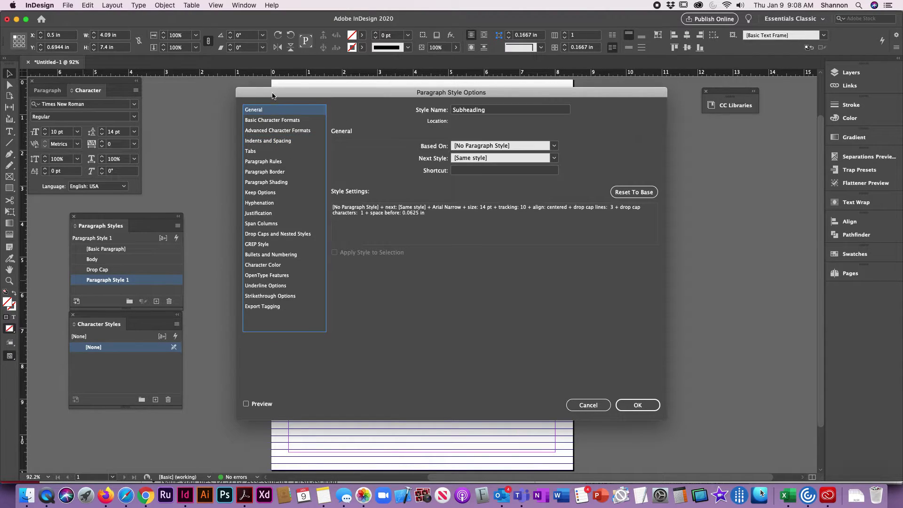
click(277, 121)
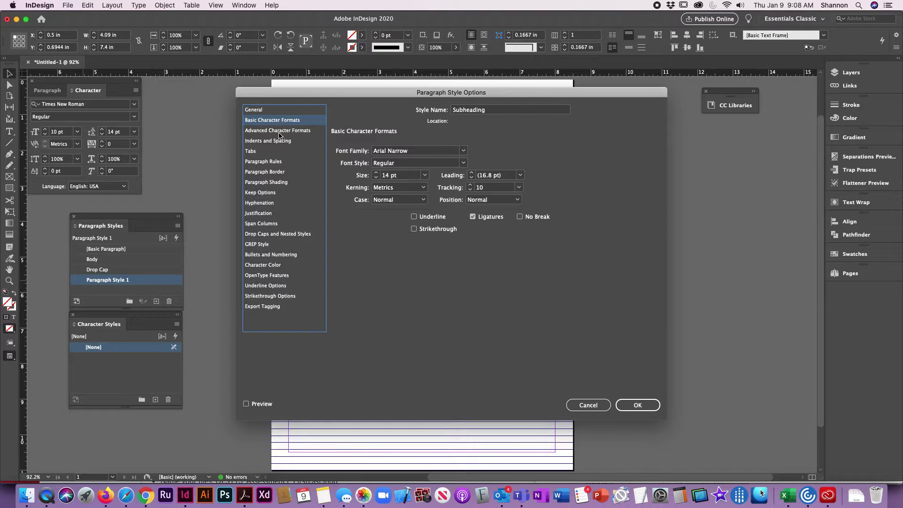
click(279, 132)
click(278, 143)
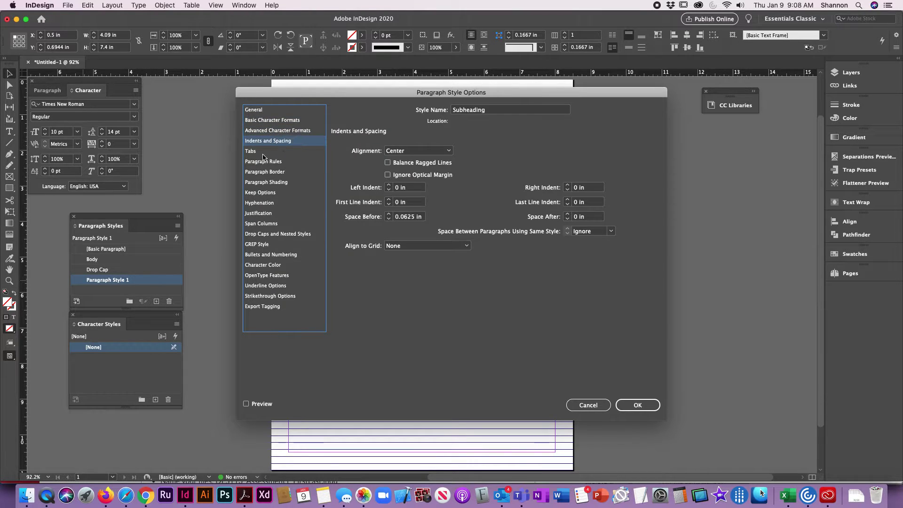
click(262, 153)
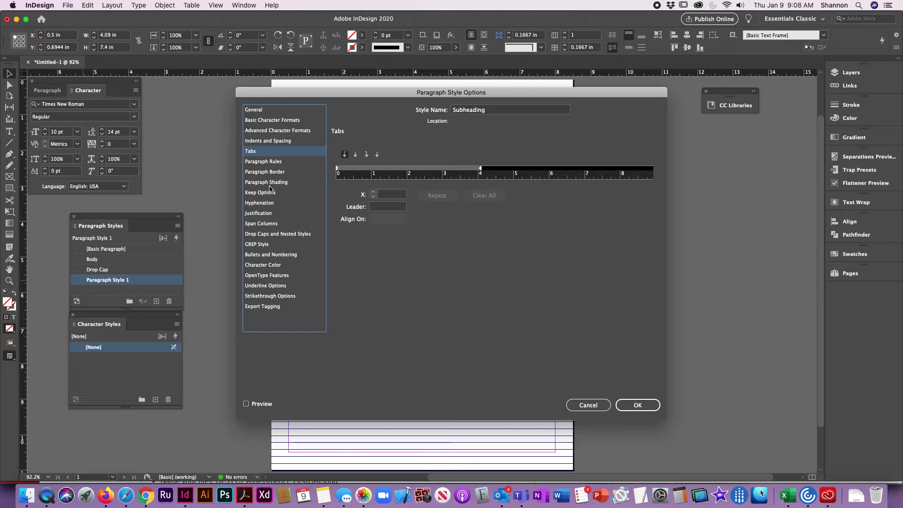
click(264, 235)
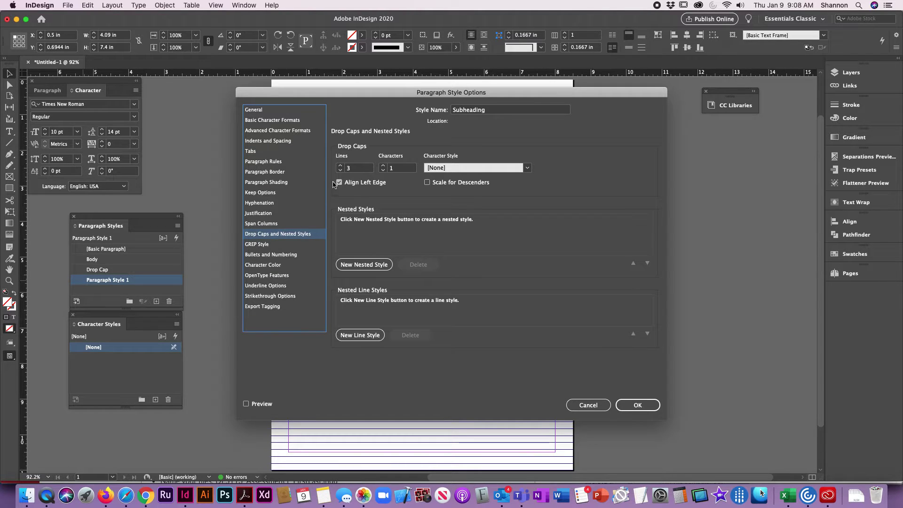
drag(357, 168, 301, 163)
text(0)
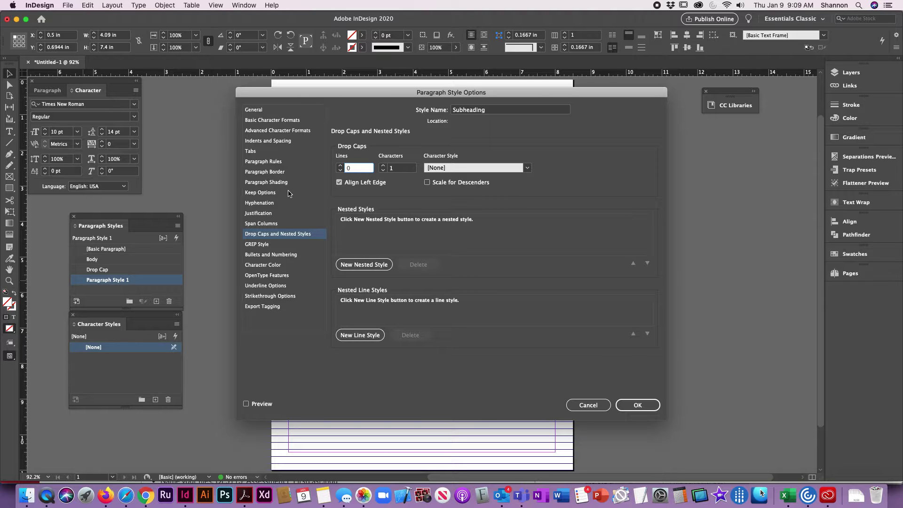
Recheck the Subheading style's settings summary and basic character formats, and save the style.
click(285, 111)
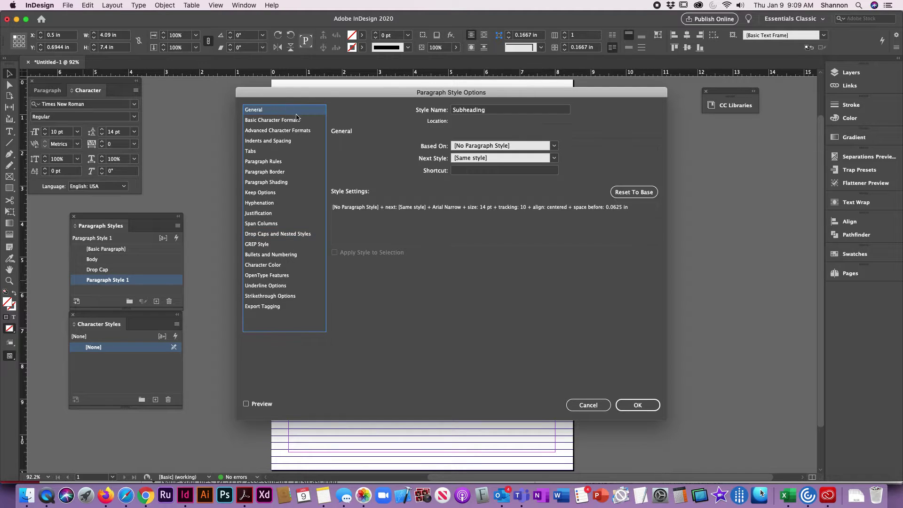
click(299, 121)
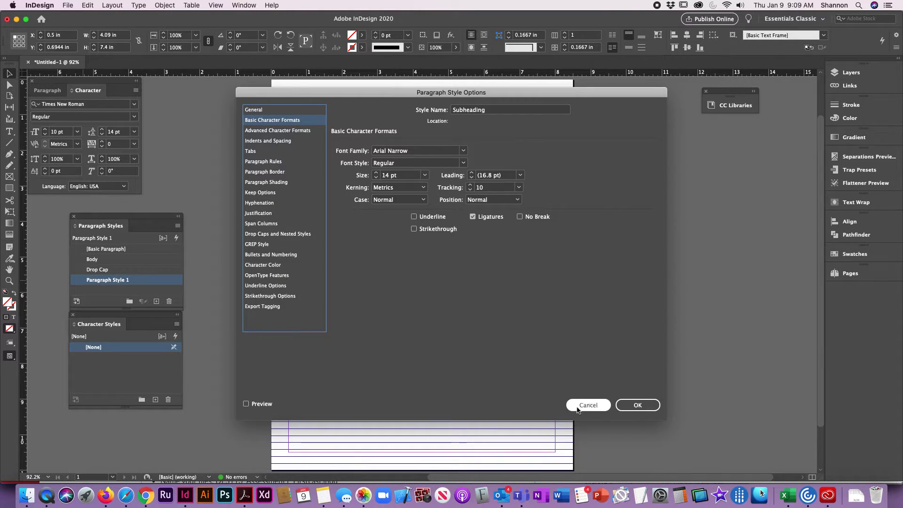
click(637, 406)
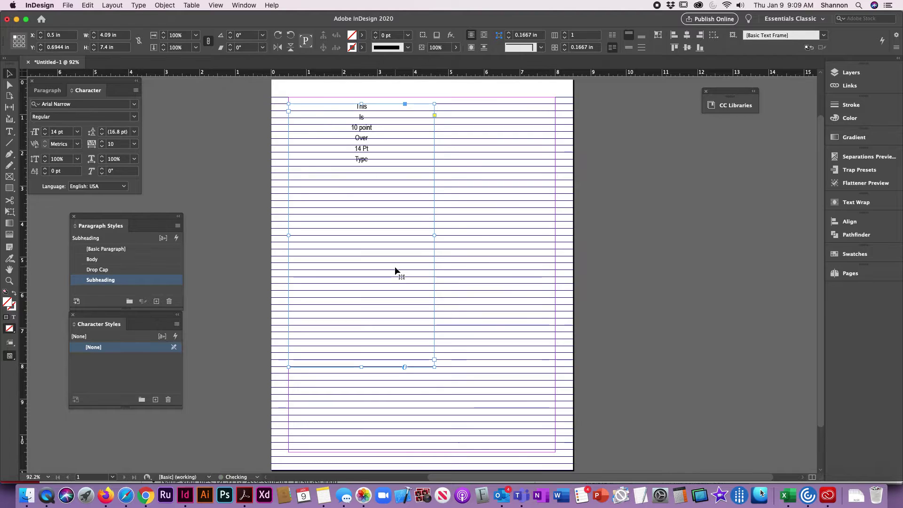
Create a new paragraph style based on Body and name it Bullets.
key(super+Tab)
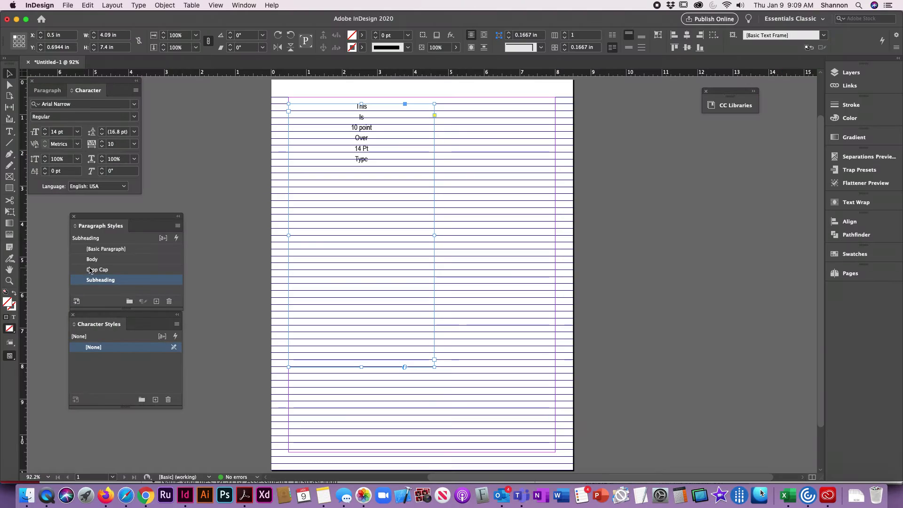
click(103, 260)
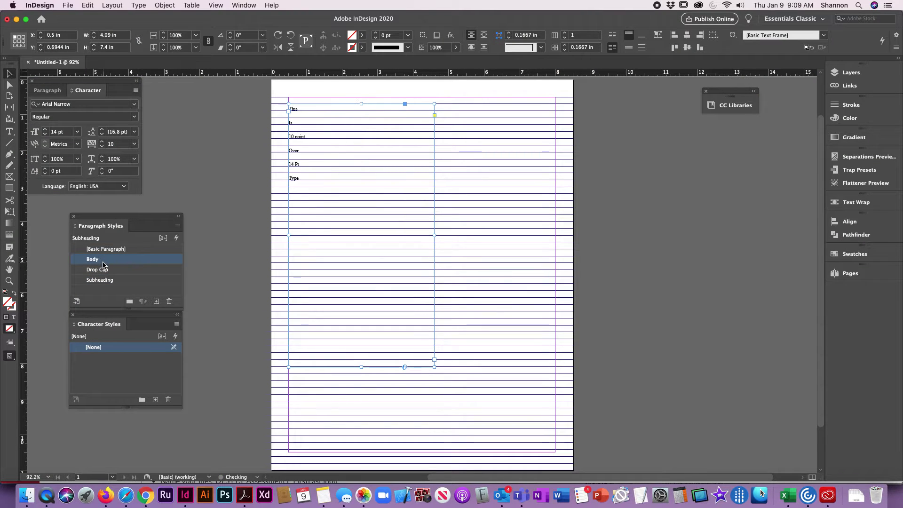
click(156, 301)
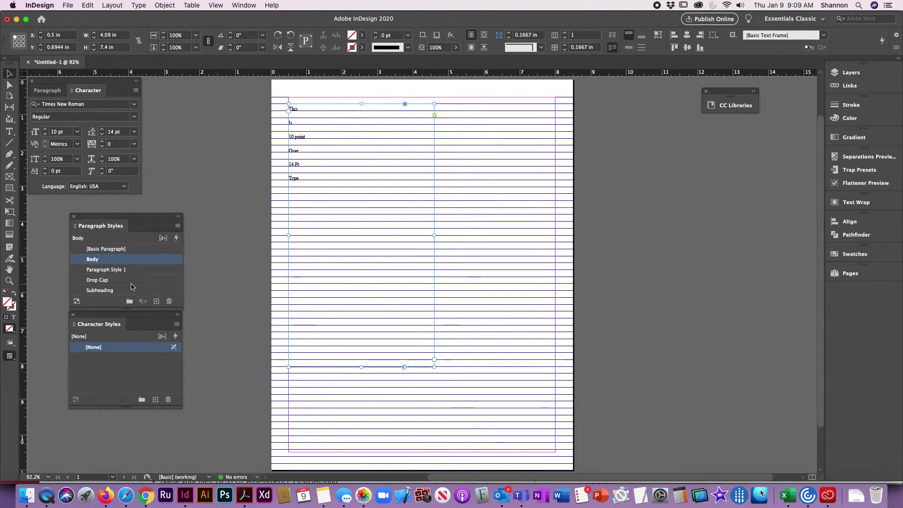
double_click(75, 273)
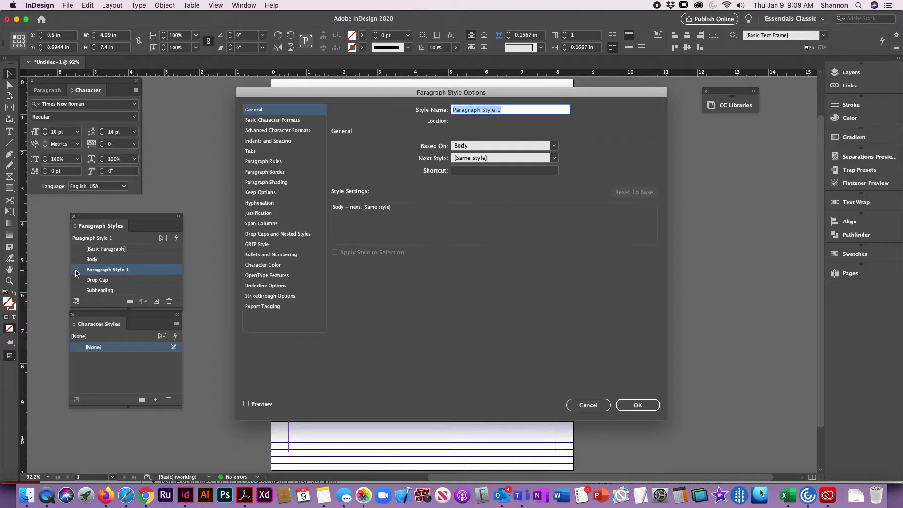
text(Bullets)
Check the bullet specifications in the assessment brief and set the Bullets style's list type to Bullets.
key(super+Tab)
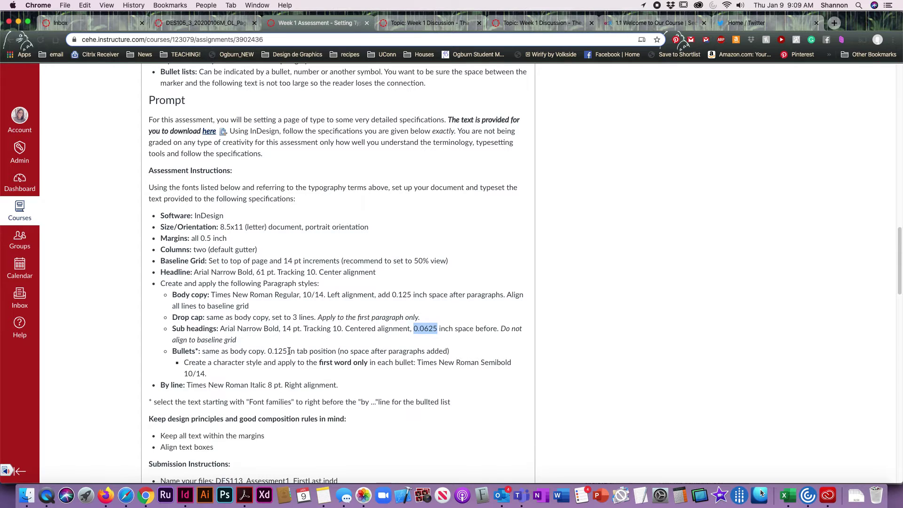
key(super+Tab)
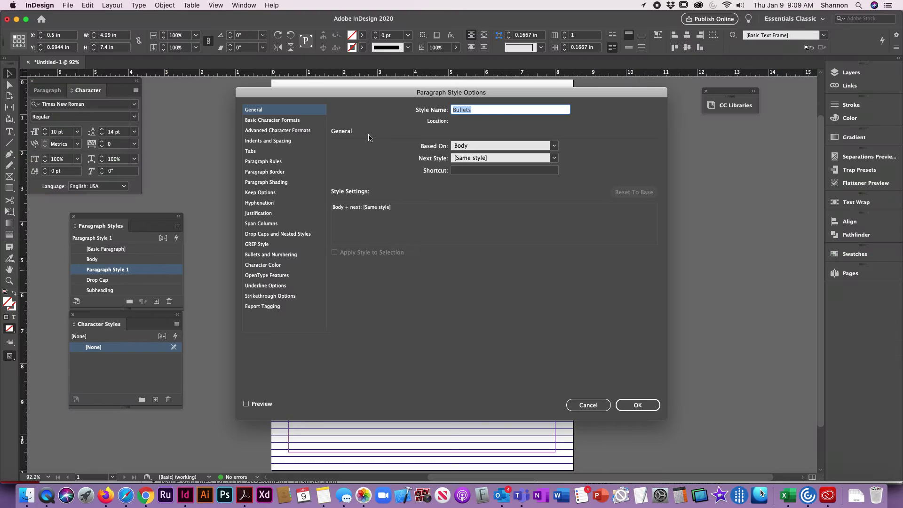
click(279, 121)
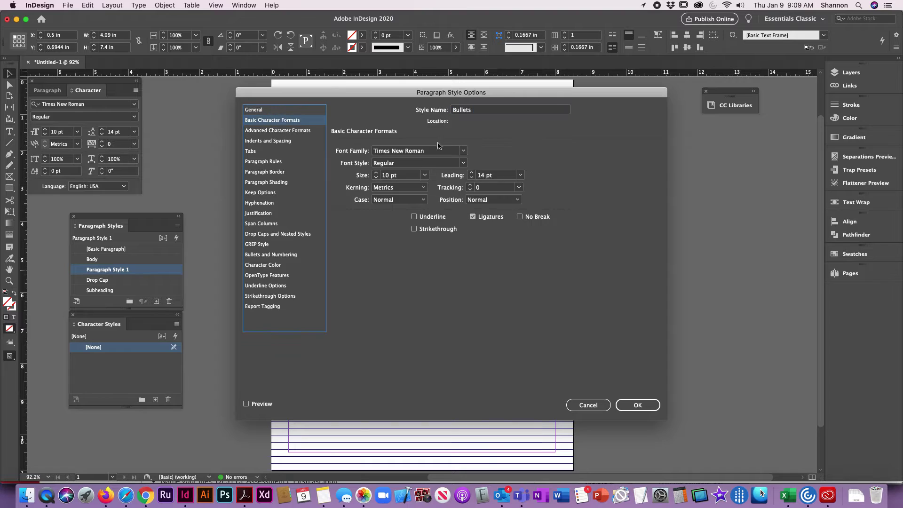
click(268, 132)
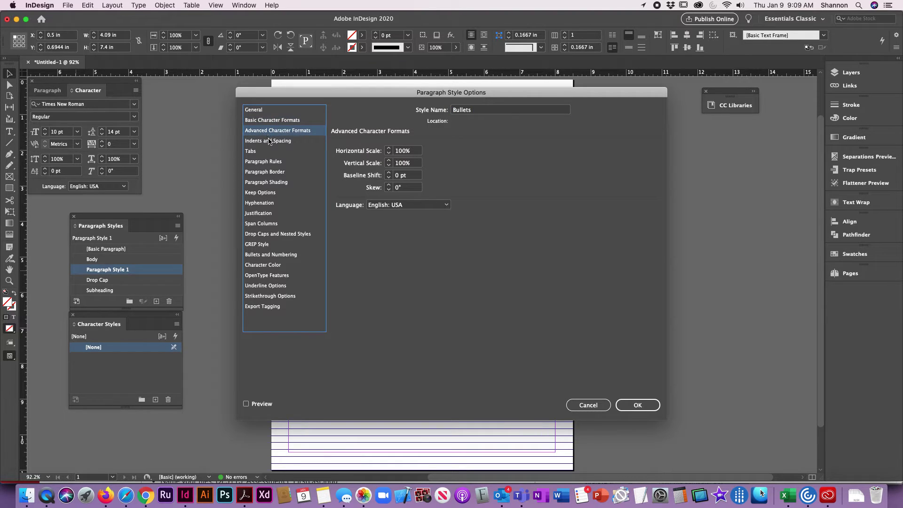
click(269, 141)
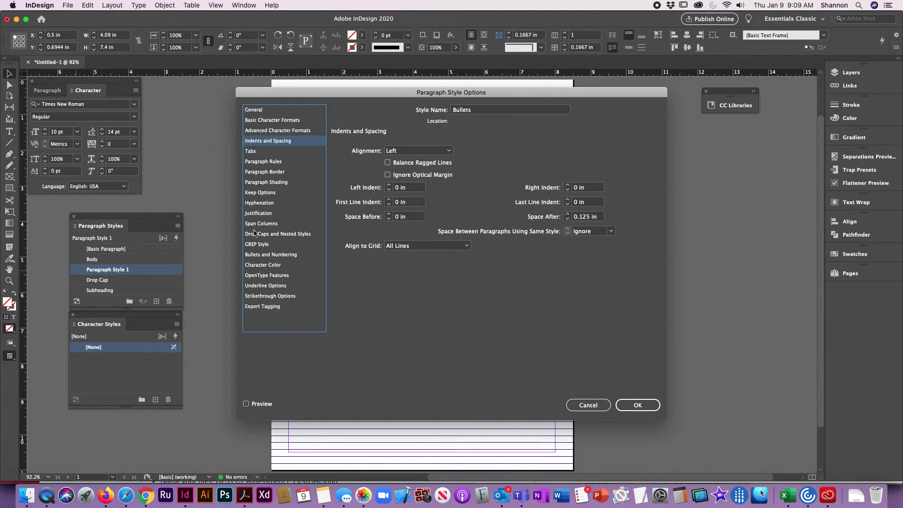
click(266, 255)
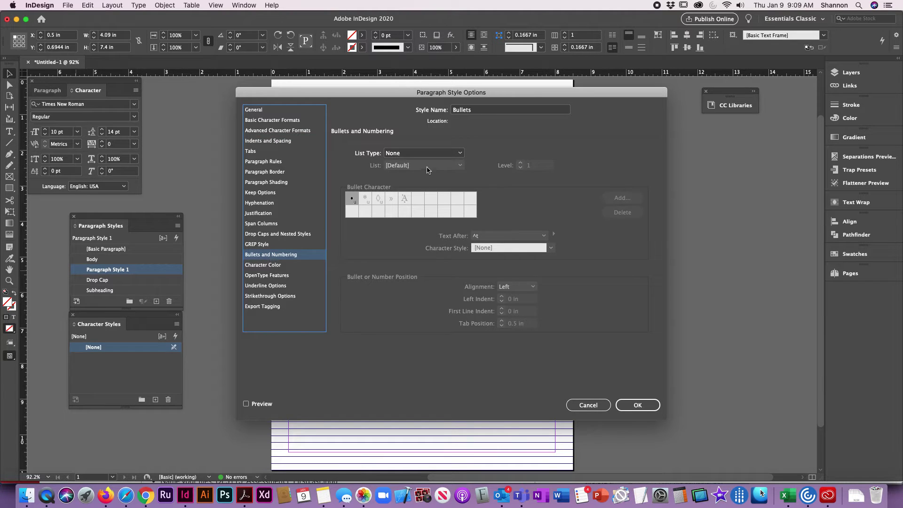
click(419, 153)
click(404, 162)
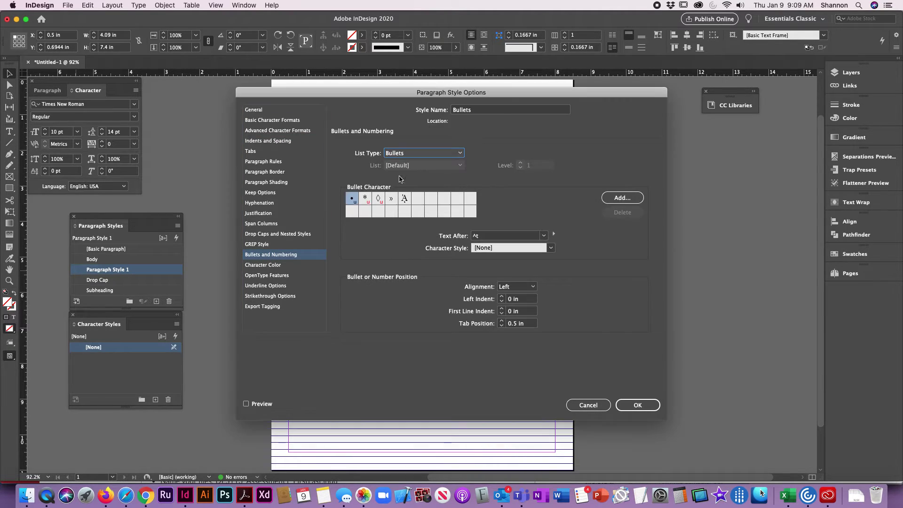
Copy the 0.125 tab value from the assessment brief in Chrome into the Bullets style's Tab Position in InDesign.
key(super+Tab)
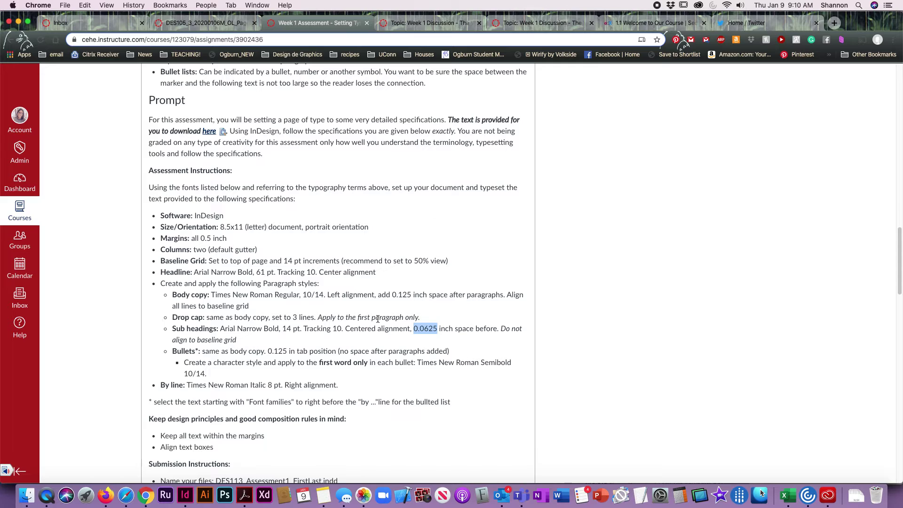
drag(267, 352, 286, 351)
key(super+c)
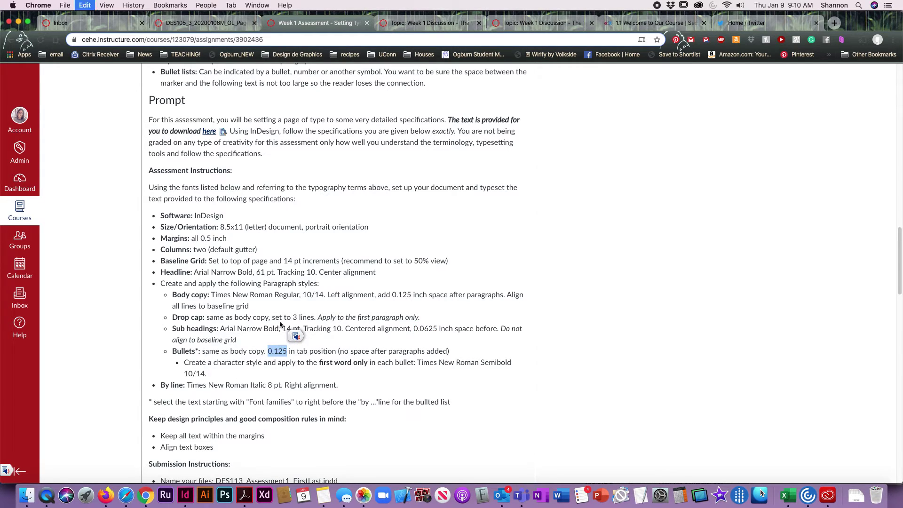
key(super+Tab)
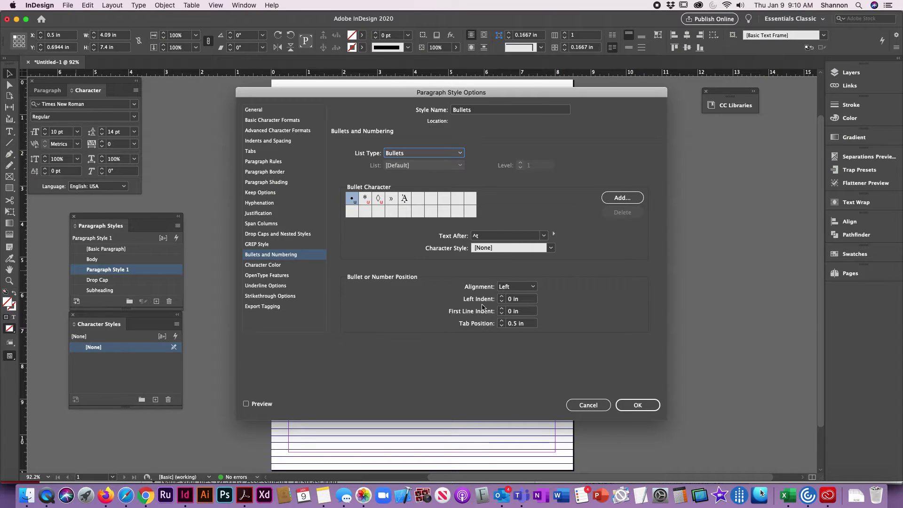
triple_click(512, 324)
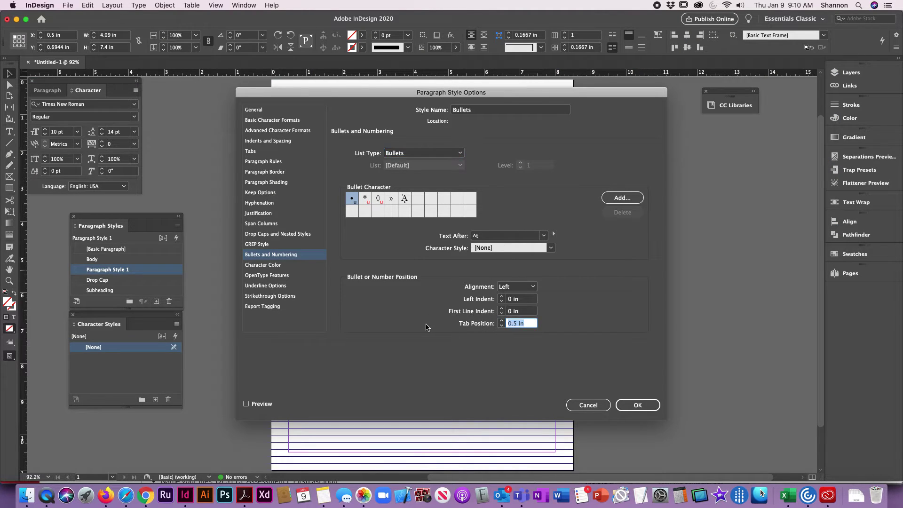
key(super+v)
Check the brief's paragraph spacing requirement, set the Bullets style's Space After to 0, and save the style.
key(super+Tab)
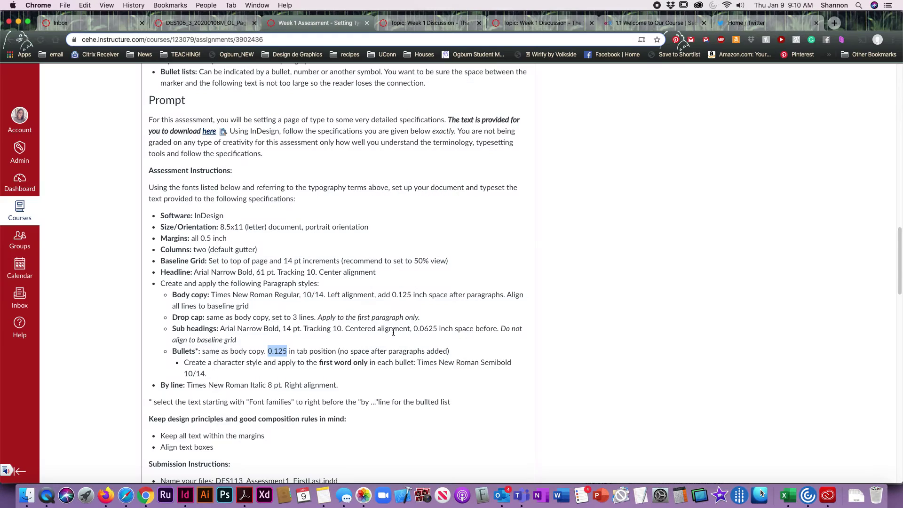
key(super+Tab)
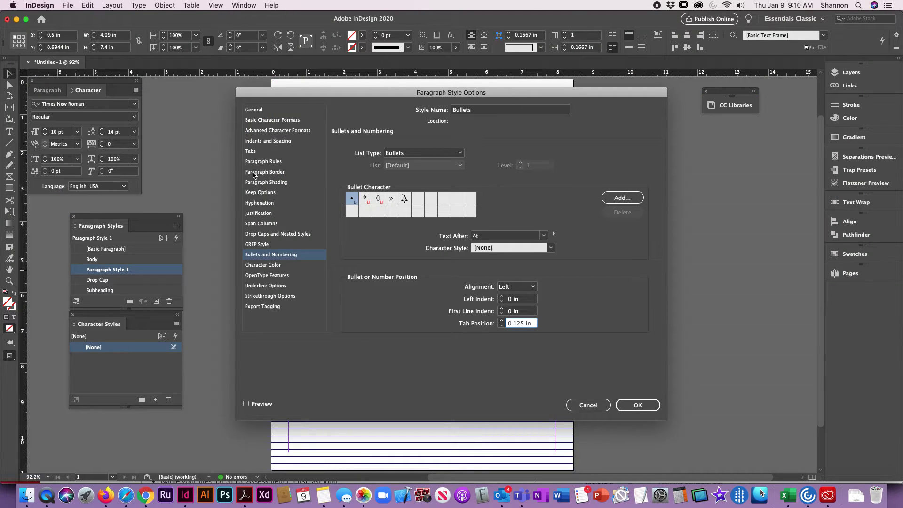
click(275, 131)
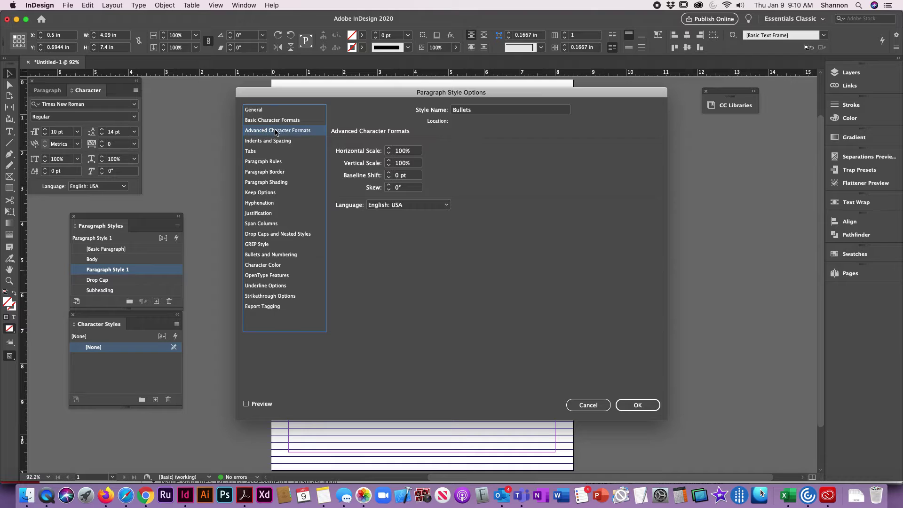
click(275, 141)
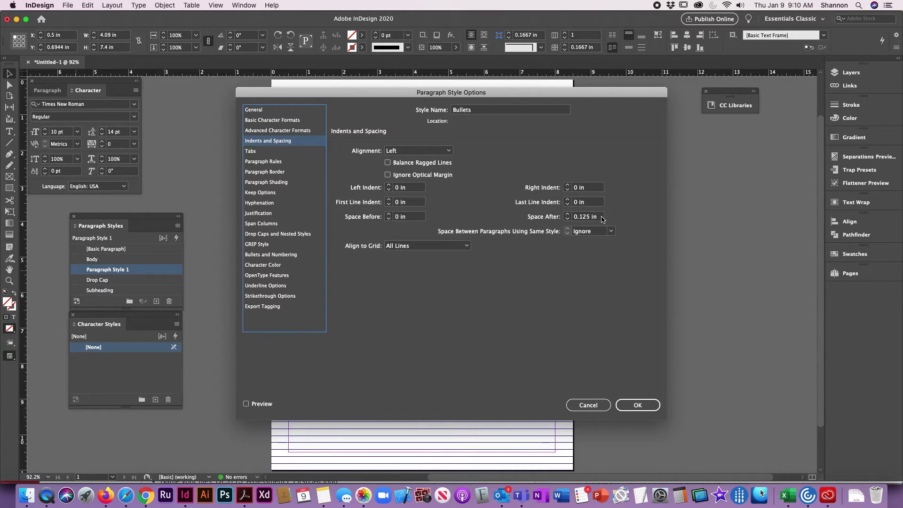
click(600, 218)
text(0)
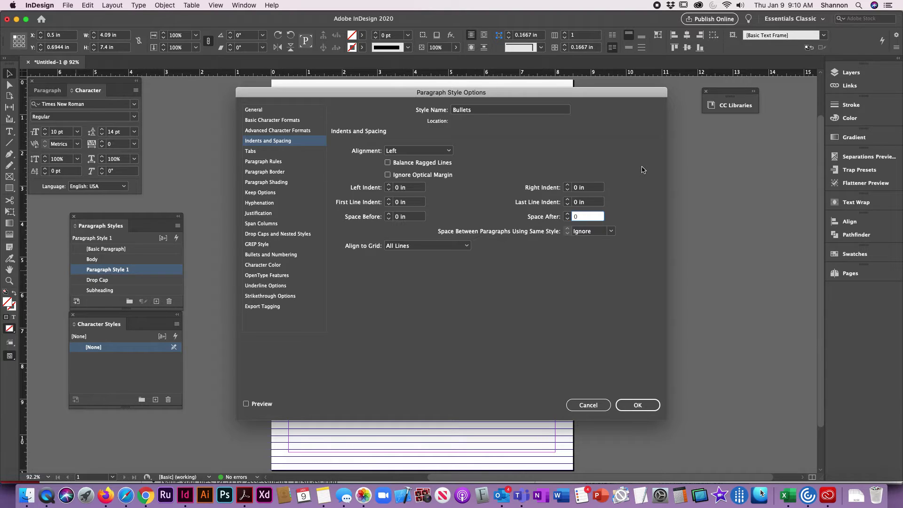
click(647, 409)
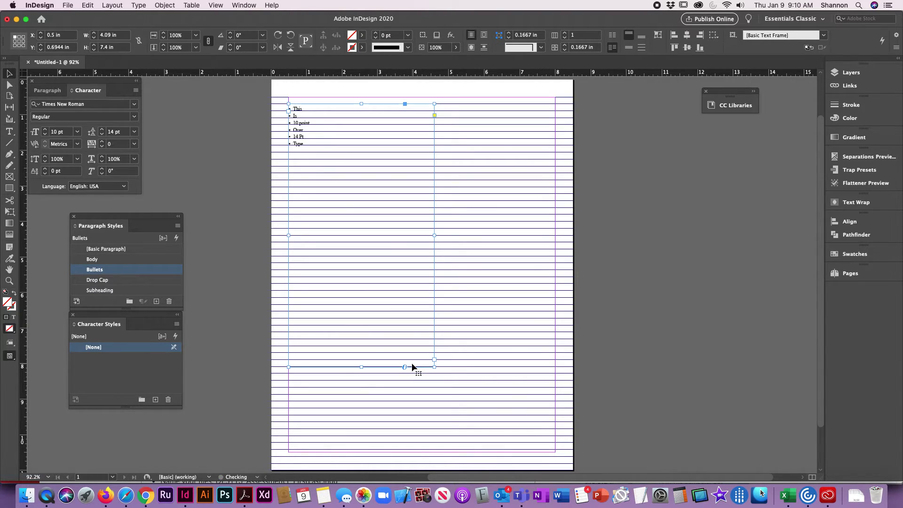
Check the brief's character style requirement, then create a new character style and name it Bullets bold.
key(super+Tab)
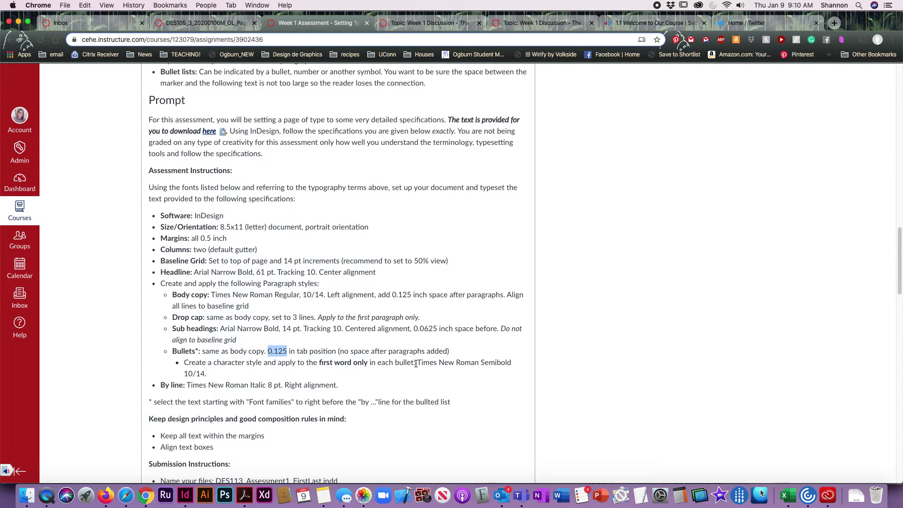
key(super+Tab)
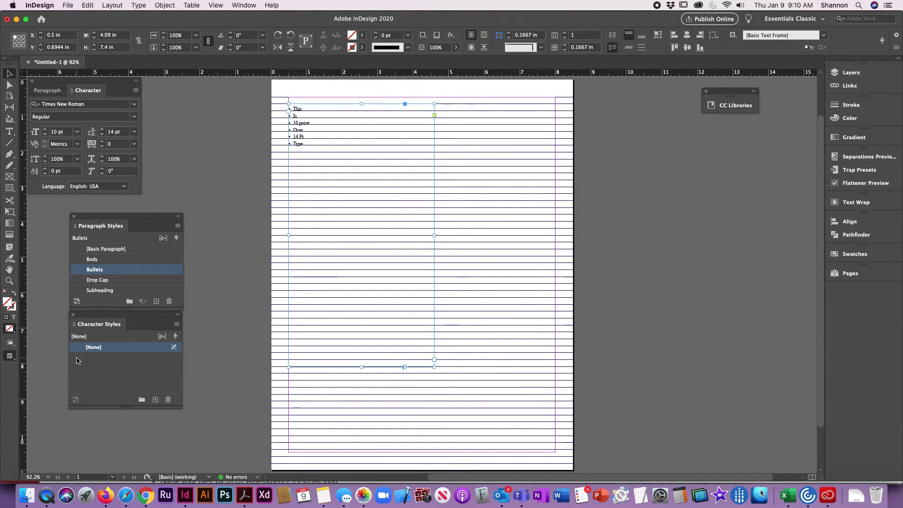
click(155, 399)
double_click(94, 357)
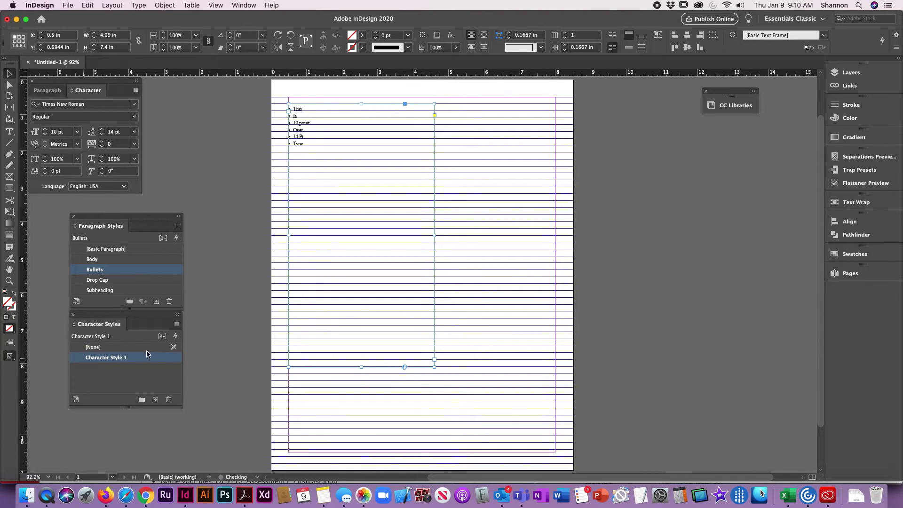
text(Bu)
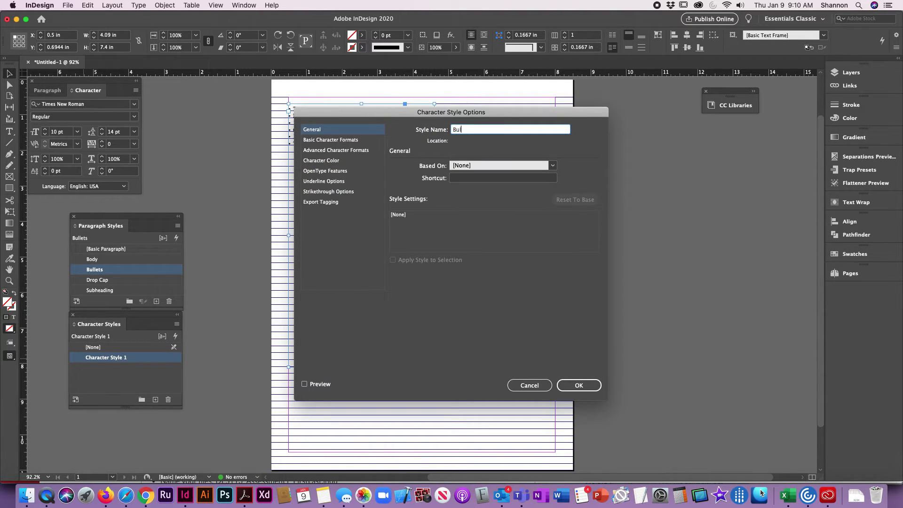
text(lletw)
key(BackSpace)
text(s bold)
Set the Bullets bold style's font family to Times New Roman and font style to Bold, checking against the brief.
key(super+Tab)
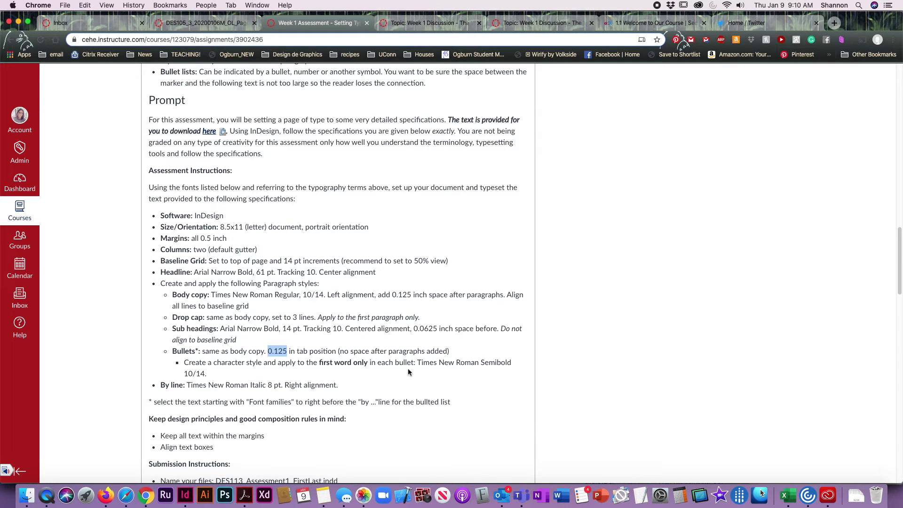
key(super+Tab)
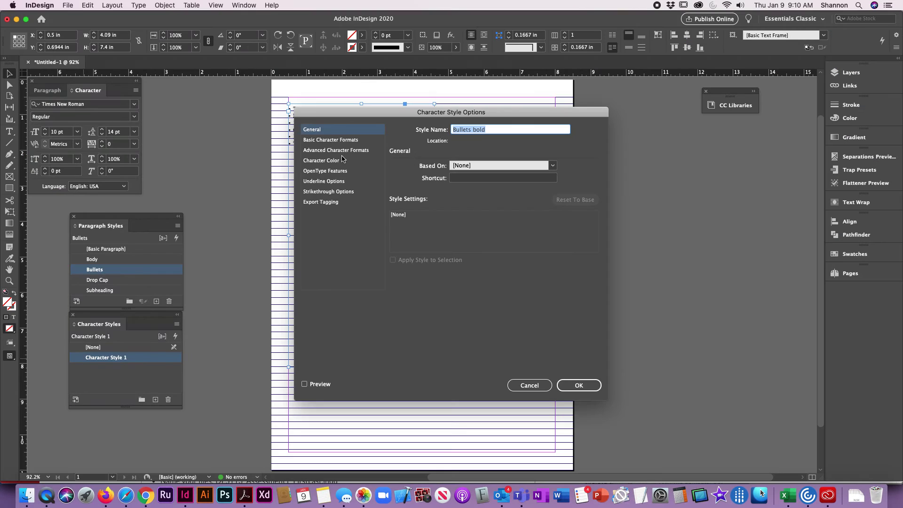
click(341, 141)
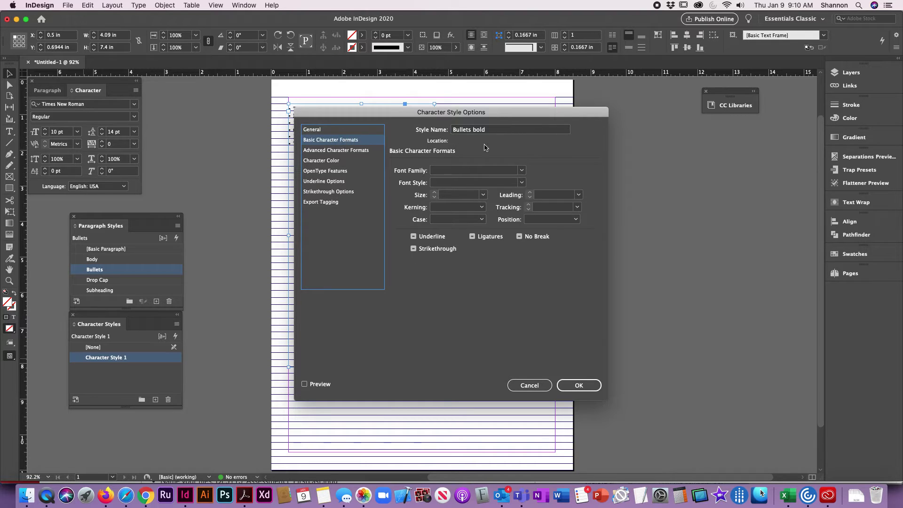
click(472, 170)
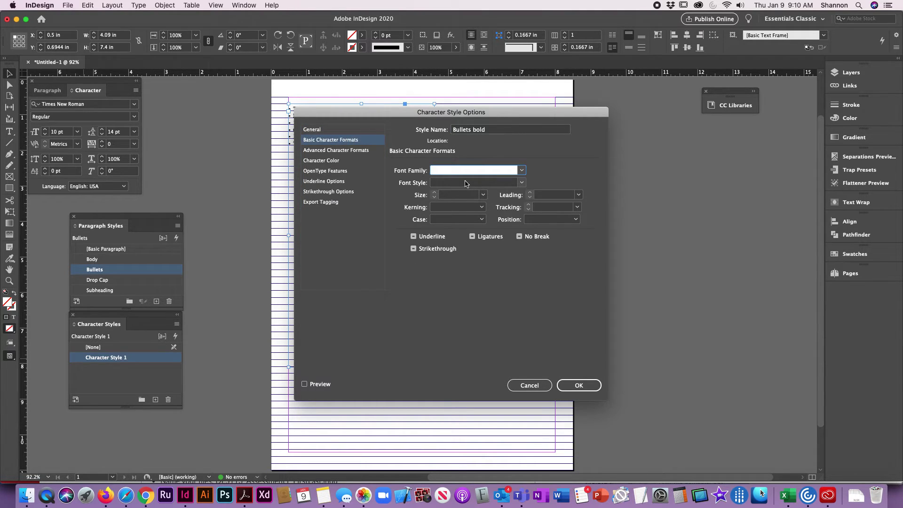
text(Times New Roman)
key(Tab)
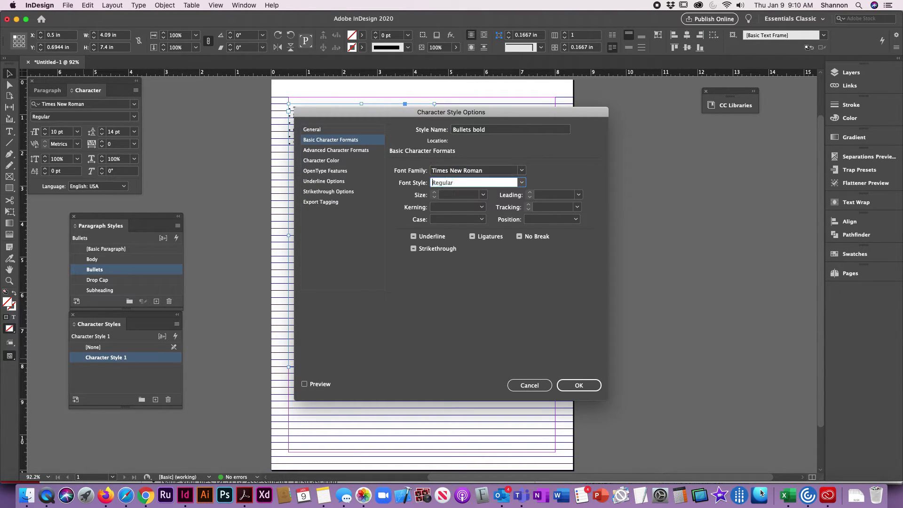
text(Bold)
key(super+Tab)
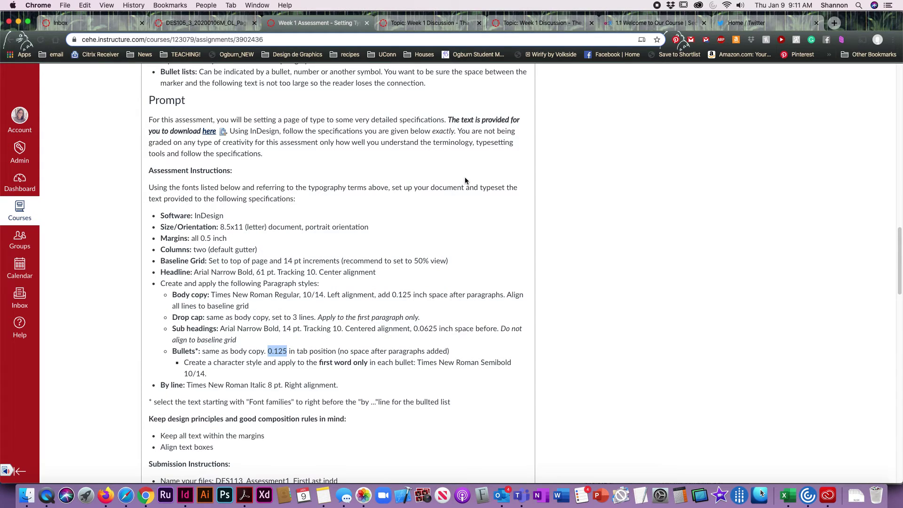
key(super+Tab)
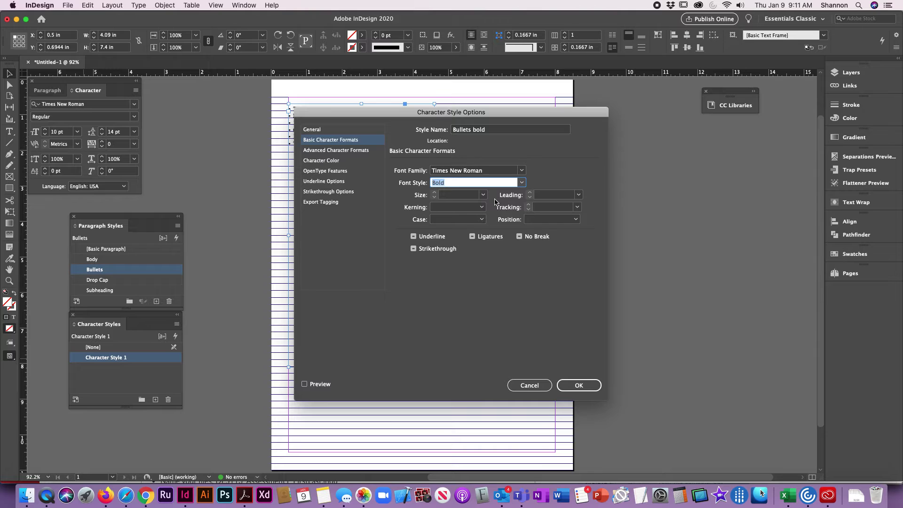
Change the Bullets bold font style to Regular, and set its size to 10 pt and leading to 14 pt.
text(R)
key(Tab)
text(10)
key(Tab)
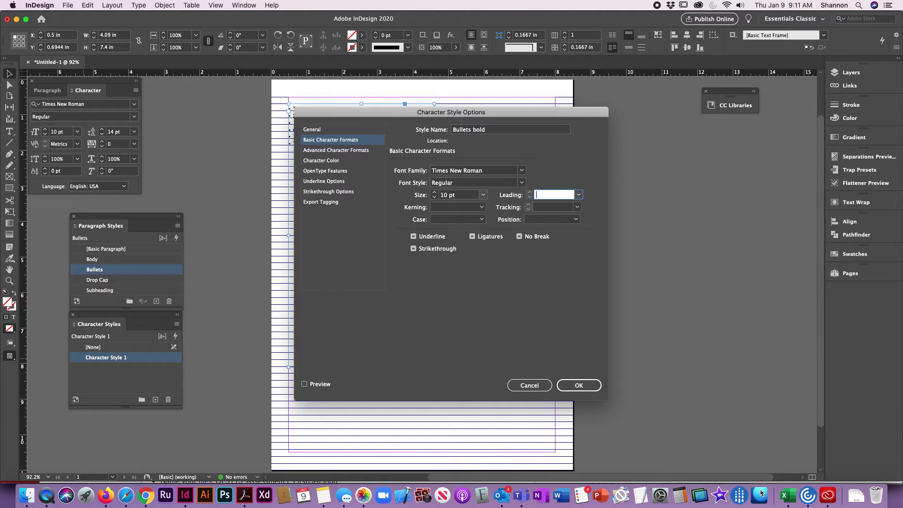
text(14)
Recheck the brief and the Bullets bold style's settings summary, and save the character style.
key(super+Tab)
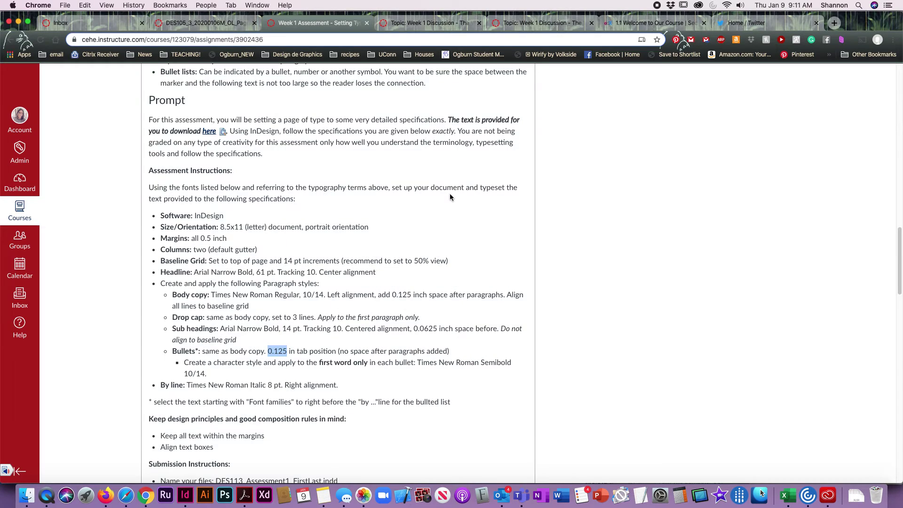
key(super+Tab)
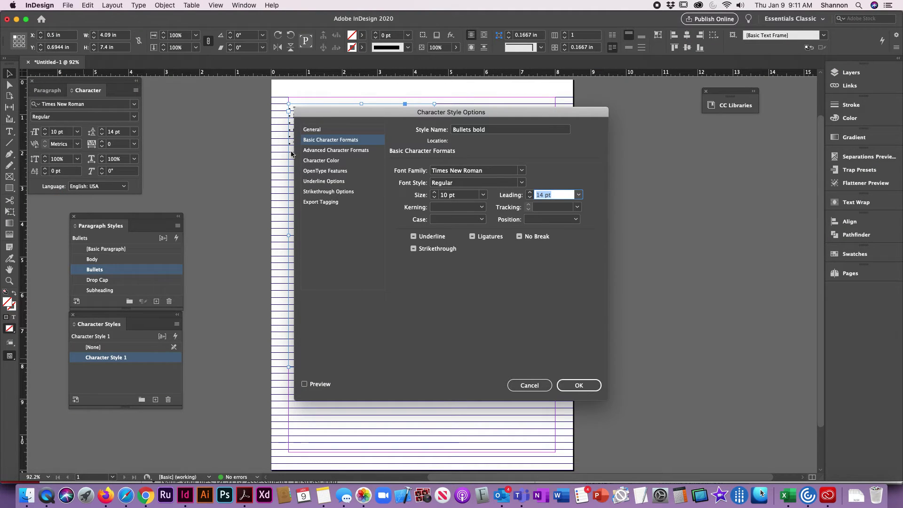
click(365, 149)
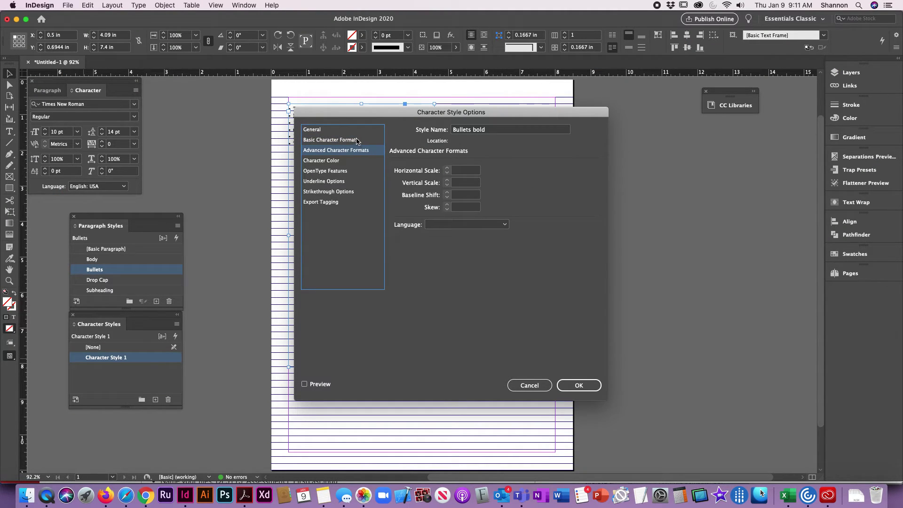
click(338, 132)
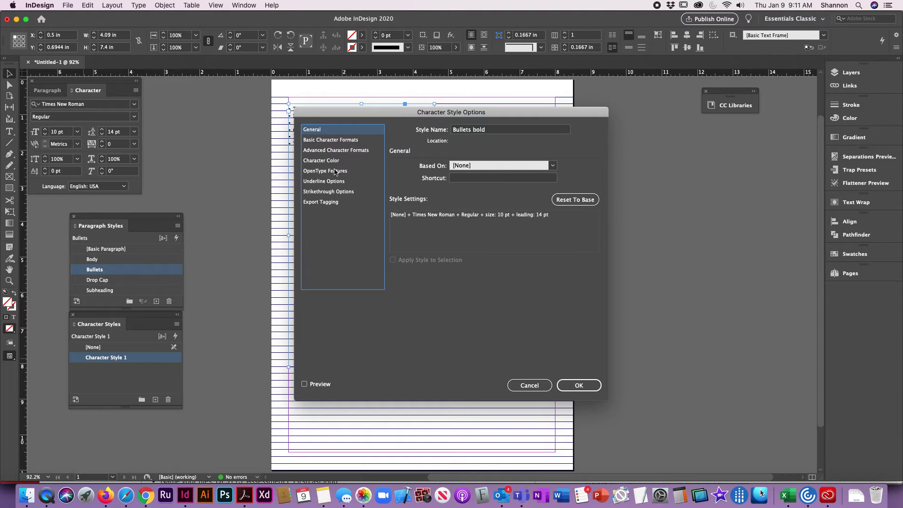
click(578, 385)
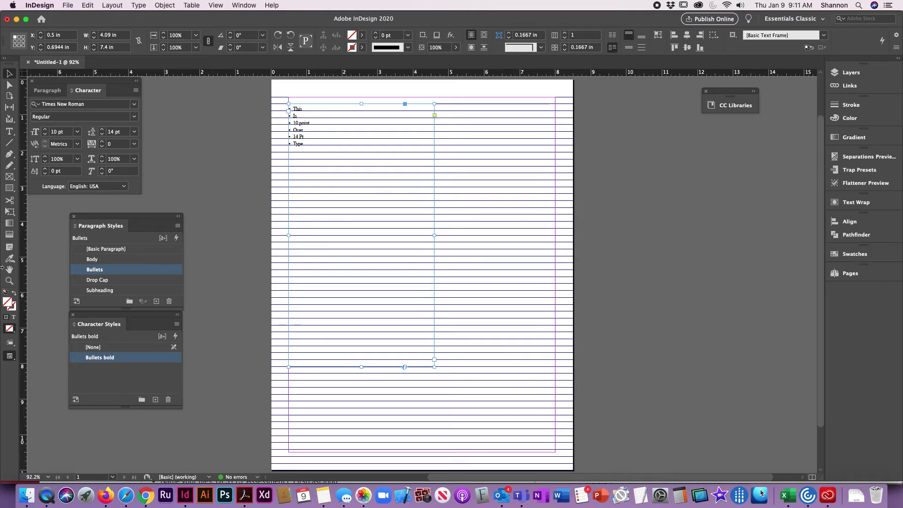
Select the word "This" in the first bullet and apply the Bullets bold character style to it.
double_click(298, 109)
double_click(298, 109)
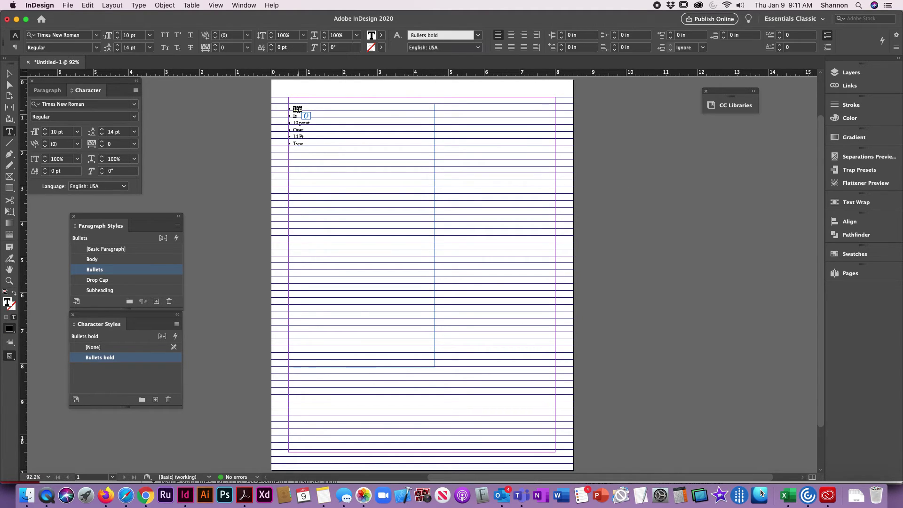
click(78, 360)
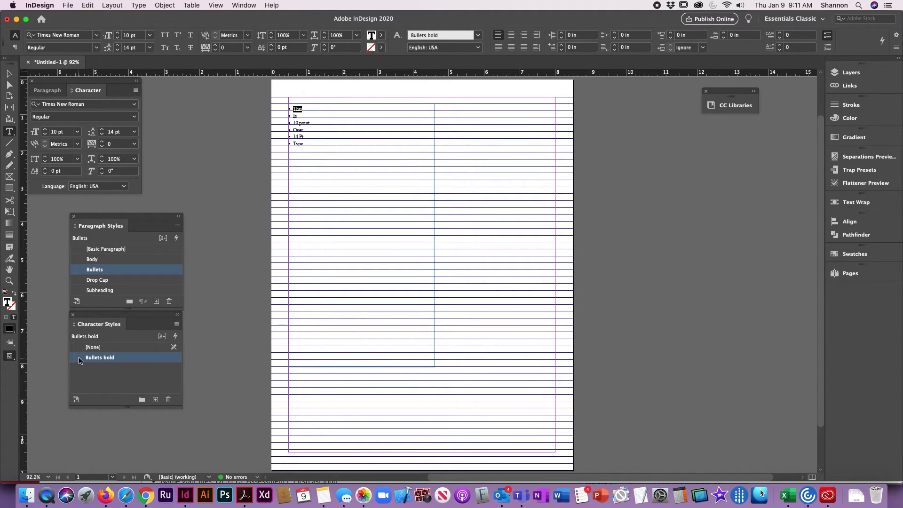
right_click(127, 360)
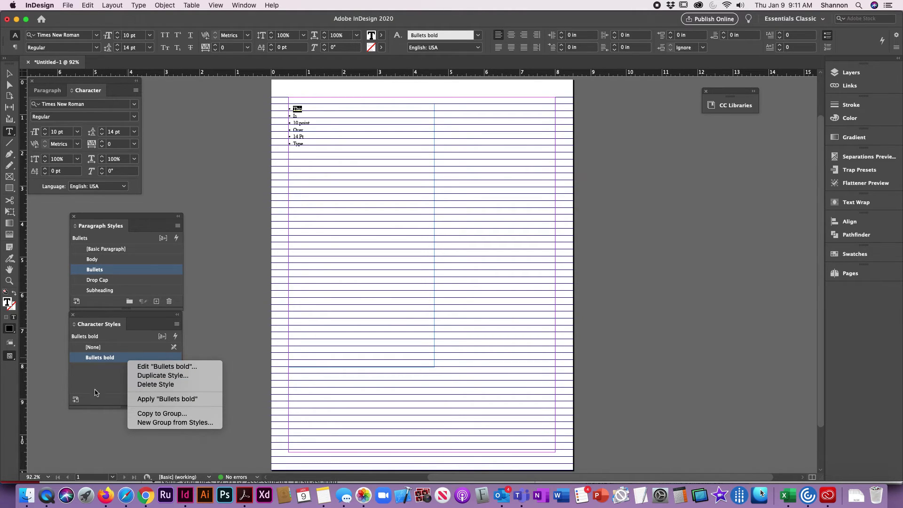
click(167, 399)
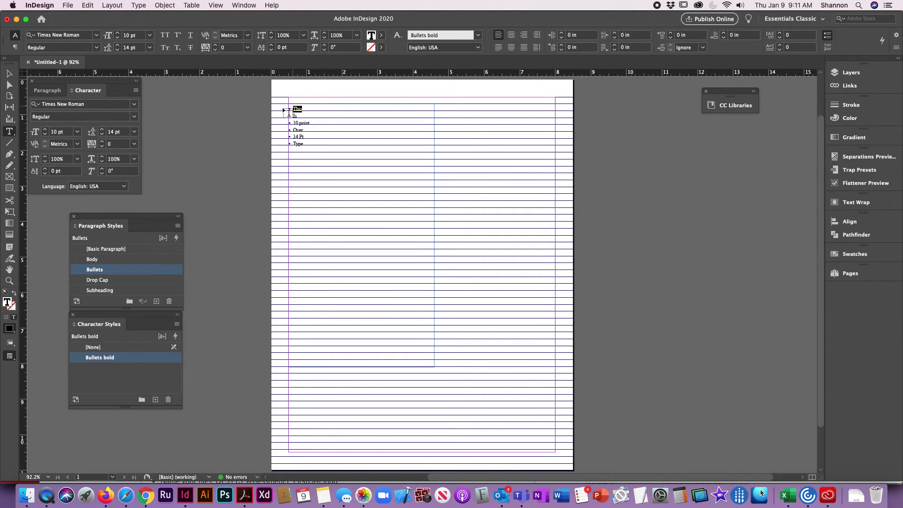
Edit the Bullets bold character style, set its font style to Bold, and save the change.
click(75, 362)
double_click(76, 362)
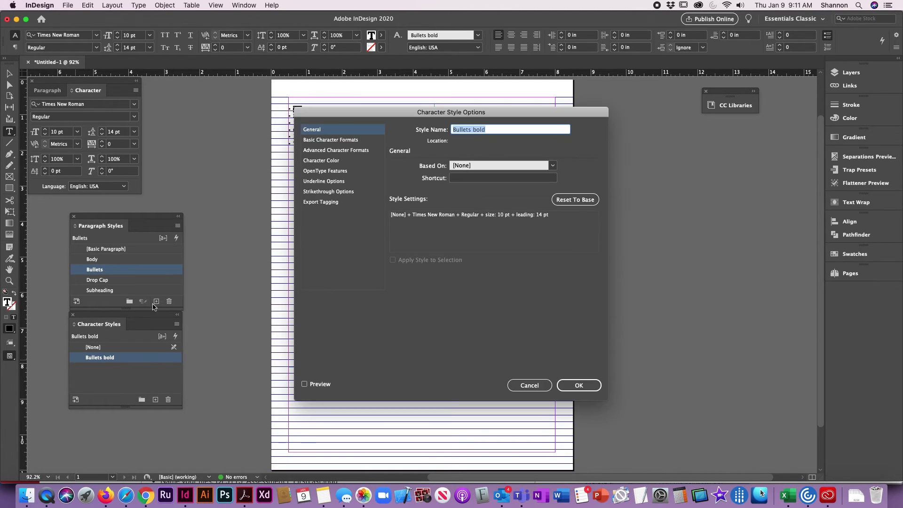
click(339, 150)
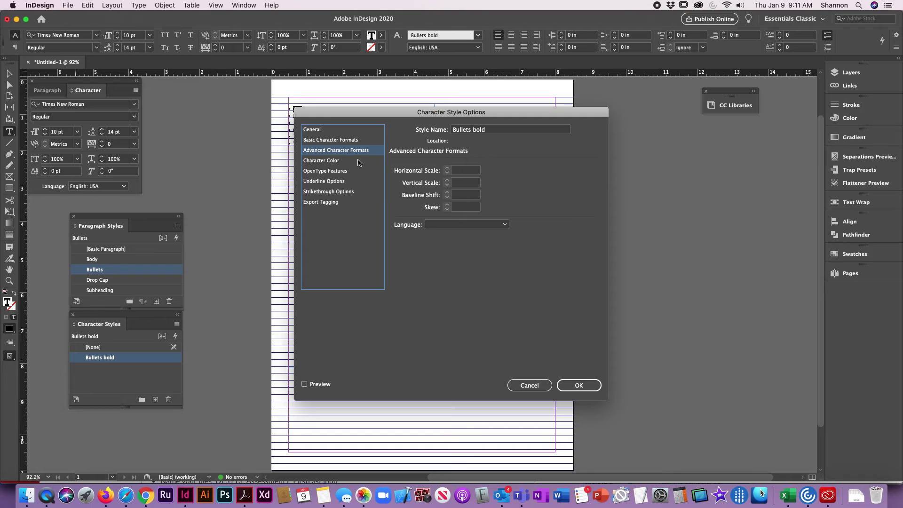
click(330, 140)
click(467, 184)
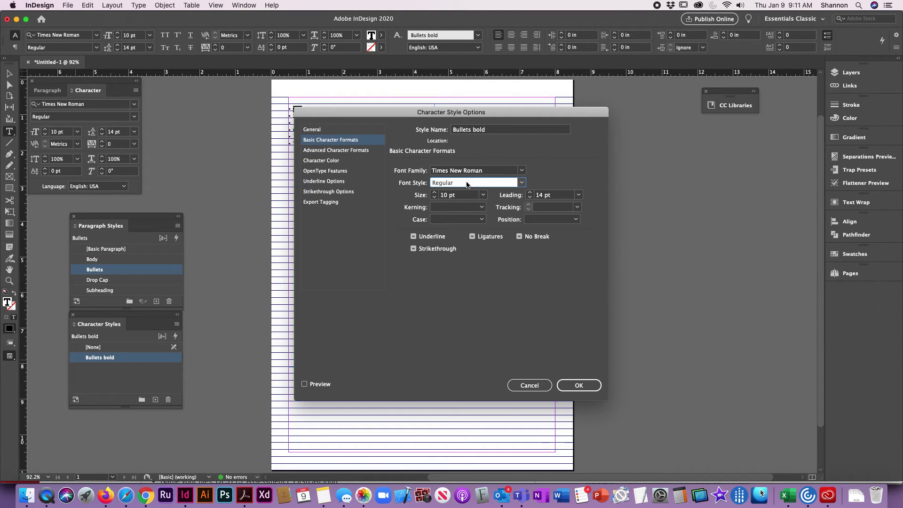
click(522, 182)
click(463, 215)
click(578, 385)
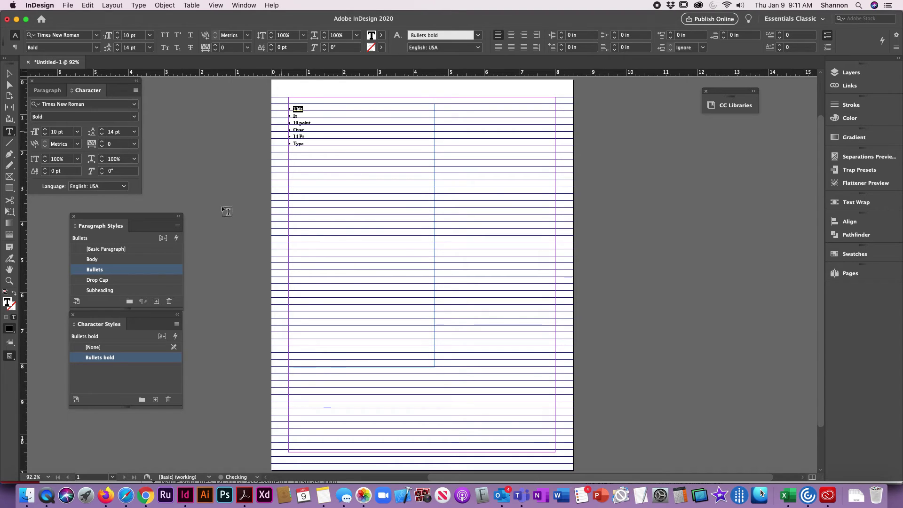
Place the insertion point in the bullet text, set its character style to [None], and switch to the Selection tool.
click(295, 198)
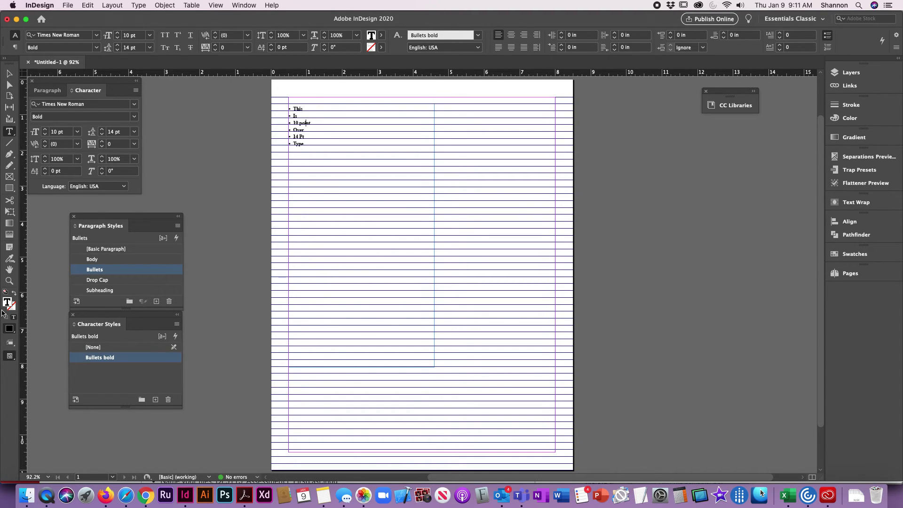
click(94, 348)
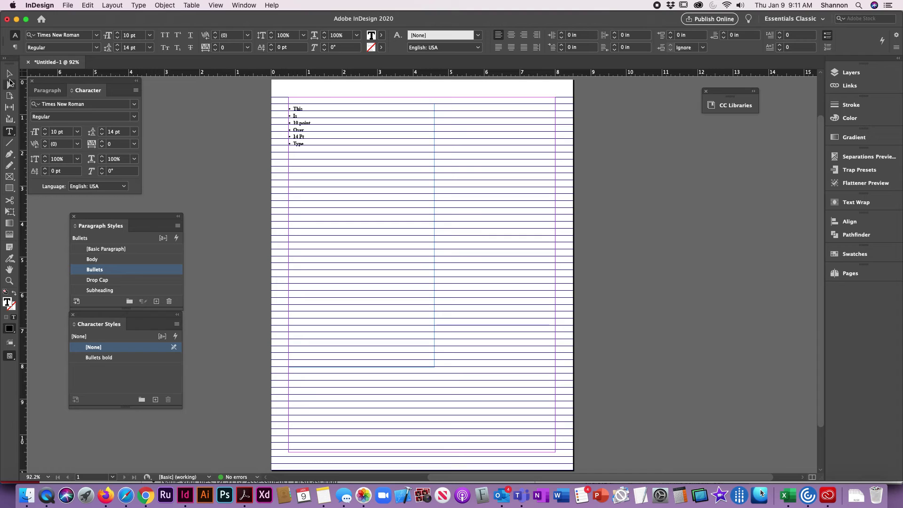
click(9, 73)
Switch to the assessment page in Google Chrome and download the text provided in the Prompt section.
key(super+Tab)
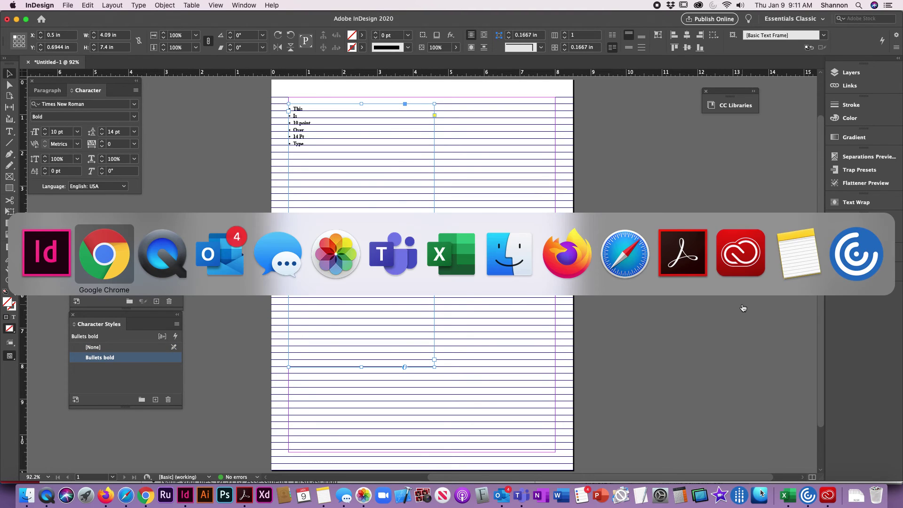
scroll(398, 347, down, 5)
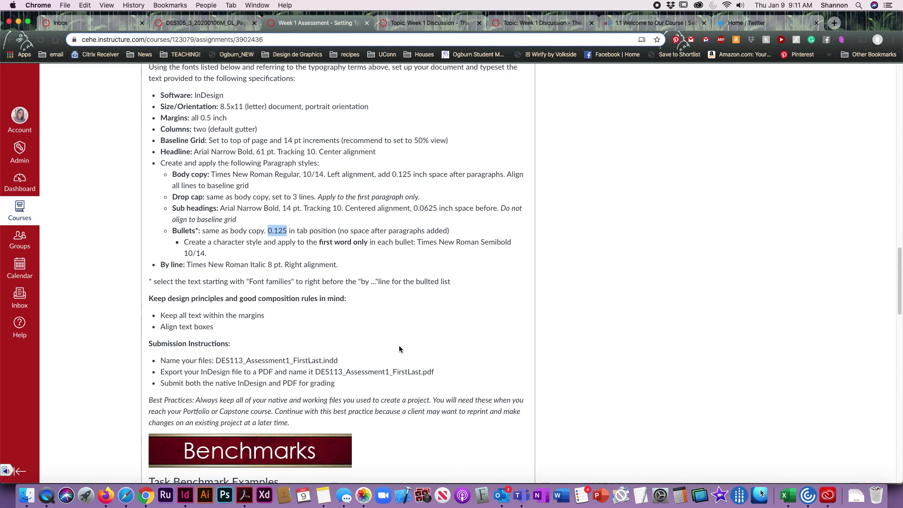
scroll(399, 348, up, 3)
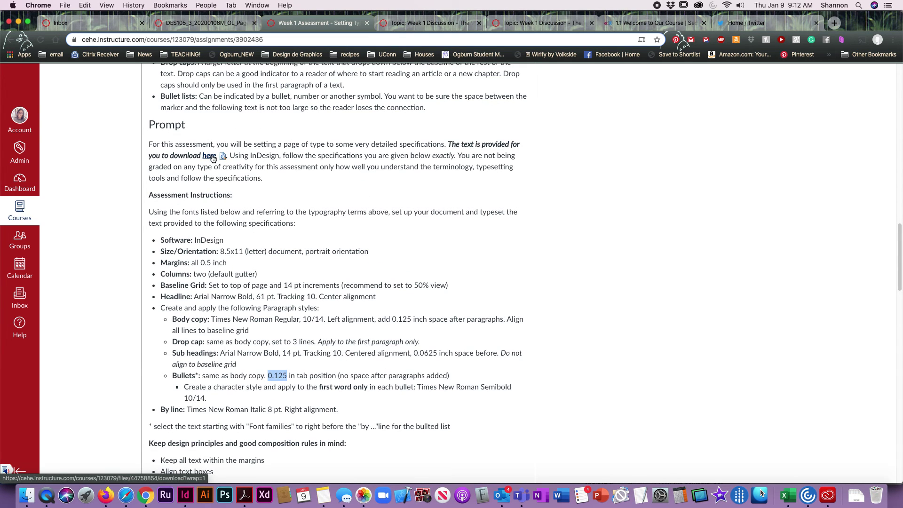
click(212, 158)
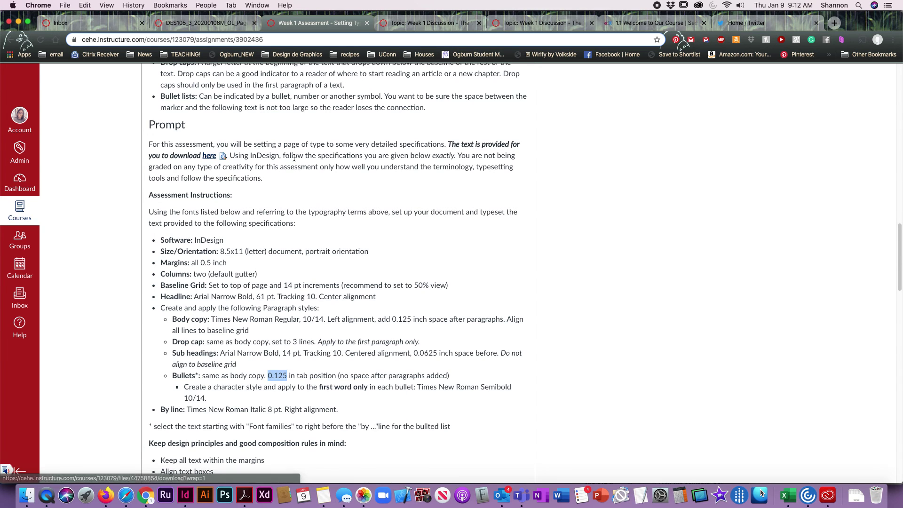
Find the Task Benchmark Examples below the submission instructions and preview the Sample 1 file.
scroll(240, 376, down, 5)
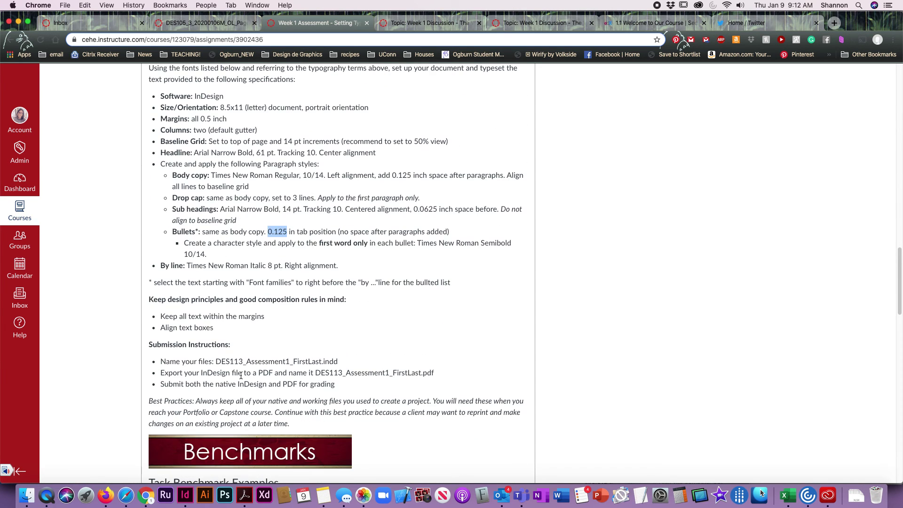
scroll(241, 376, down, 5)
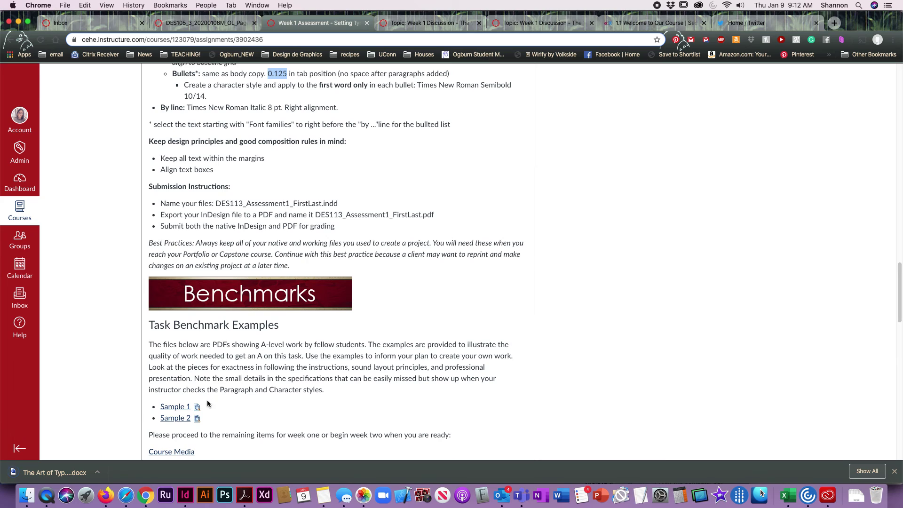
click(197, 407)
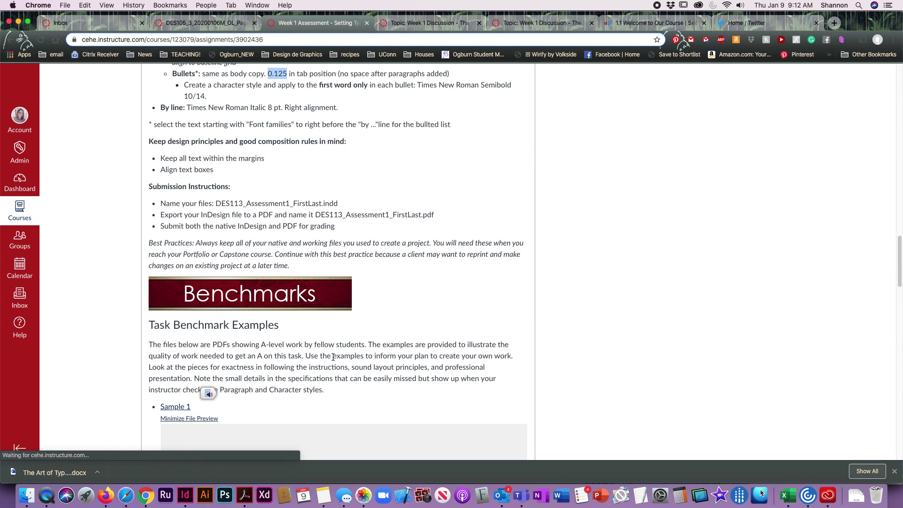
scroll(657, 244, down, 5)
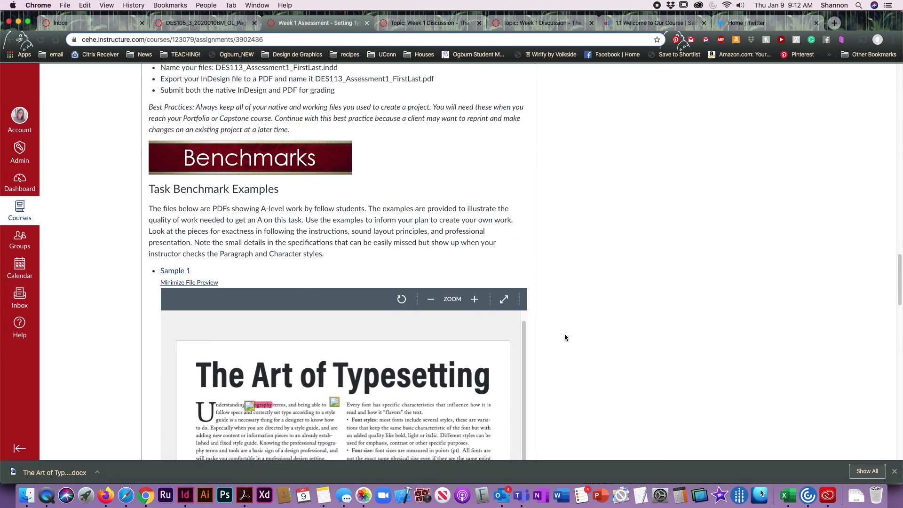
scroll(564, 334, down, 5)
scroll(564, 334, down, 5)
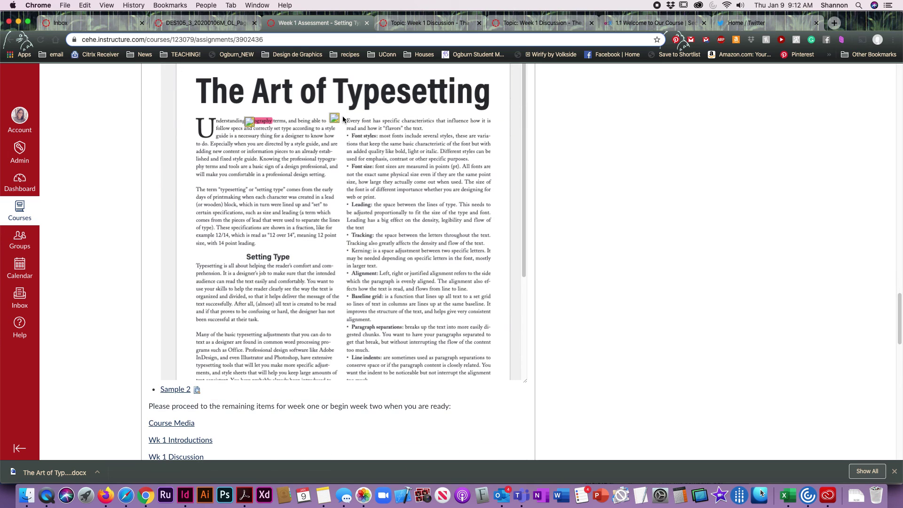
Read the reviewer comments on Sample 1 and examine its typeset layout and the remaining assignment details.
mouse_move(336, 120)
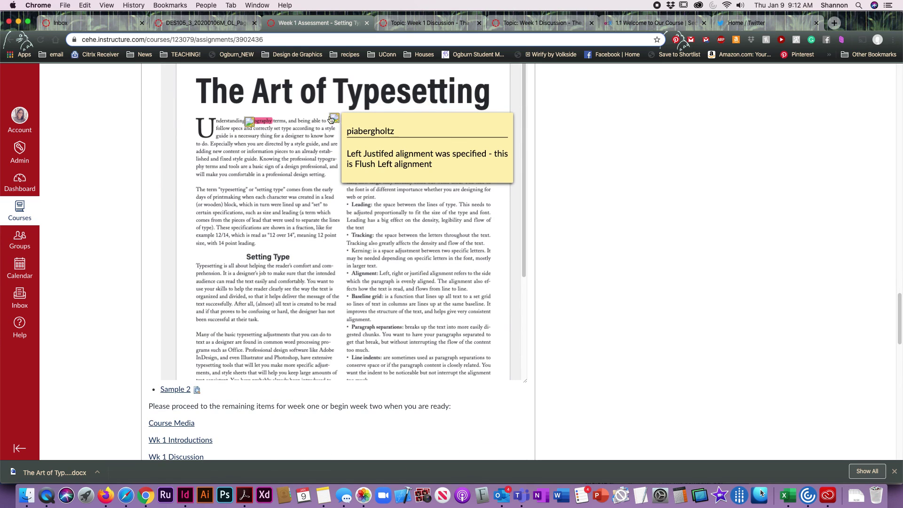
mouse_move(252, 126)
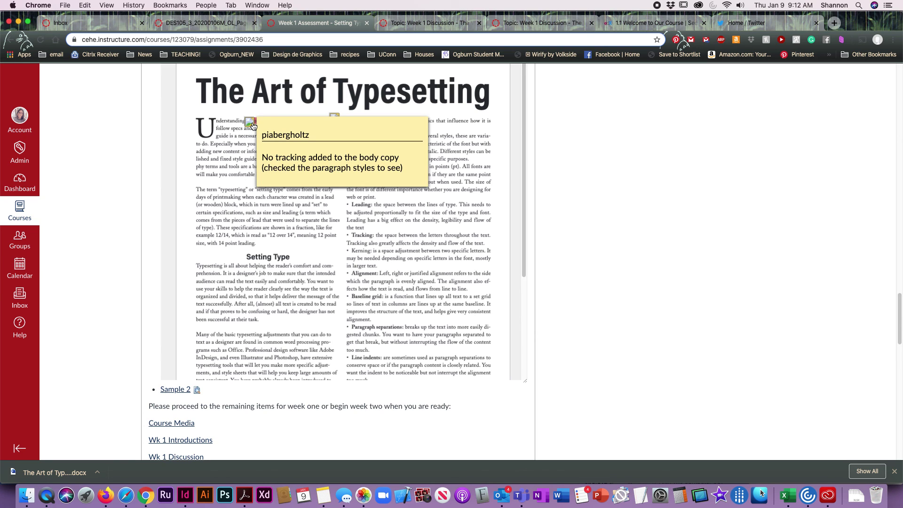
scroll(304, 259, down, 5)
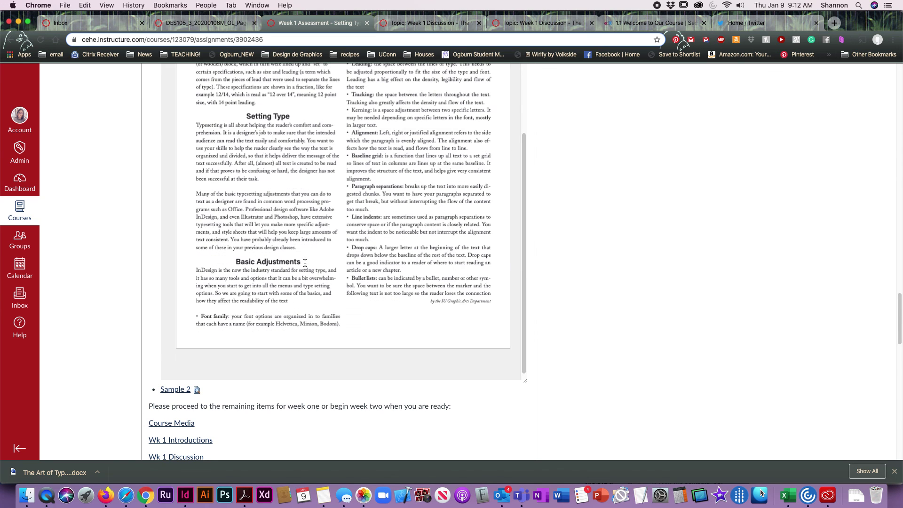
scroll(301, 264, up, 5)
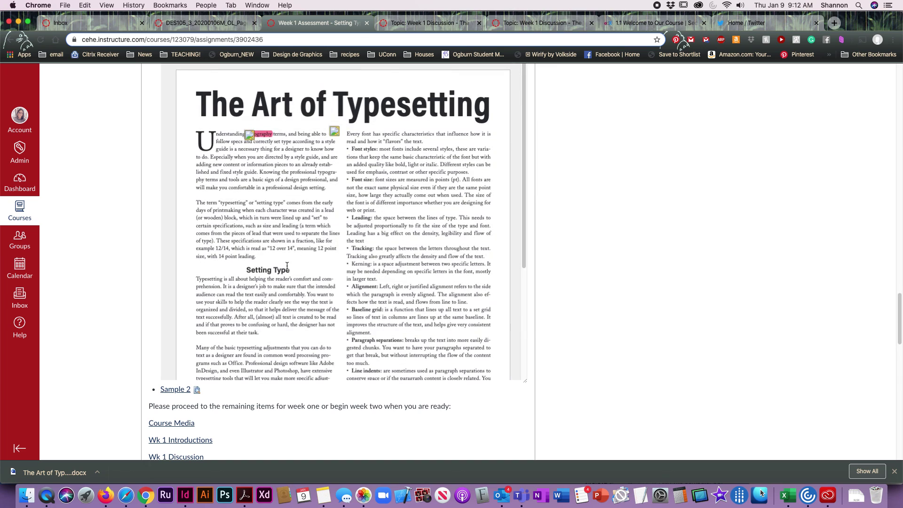
scroll(555, 306, down, 5)
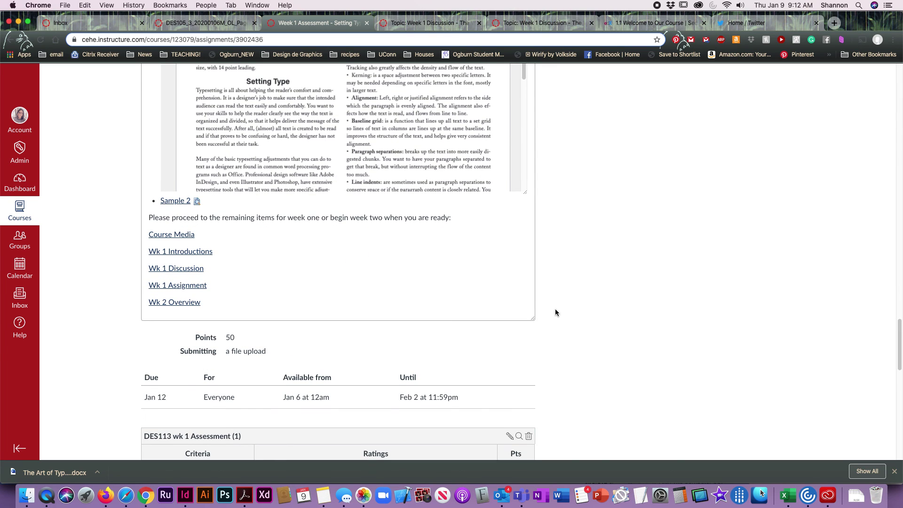